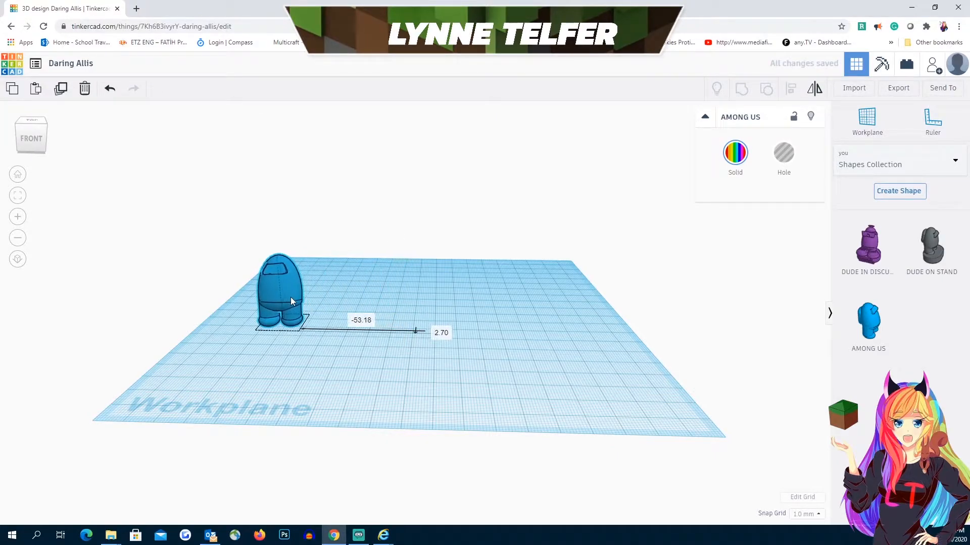
Place a sphere from the Basic Shapes collection on the workplane, beside the blue character.
left_click(335, 349)
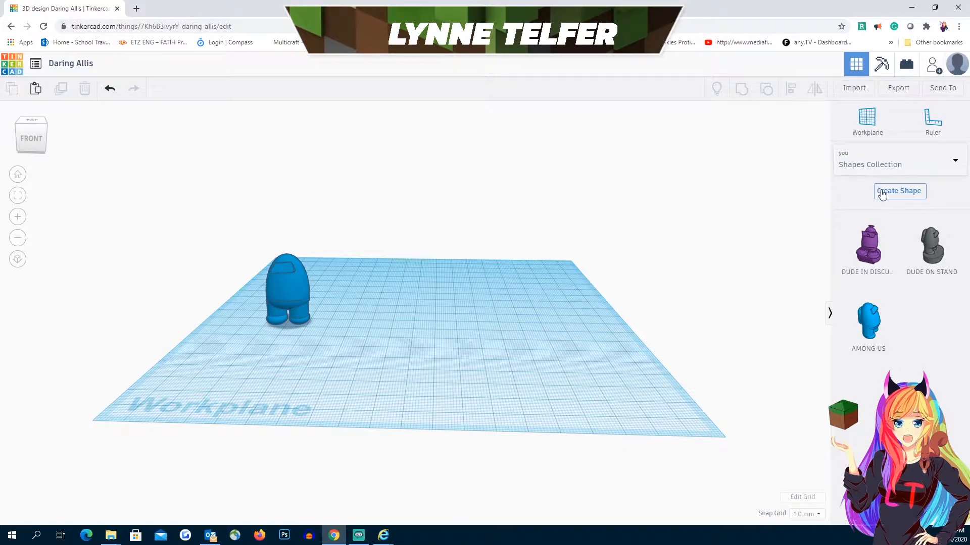
left_click(874, 167)
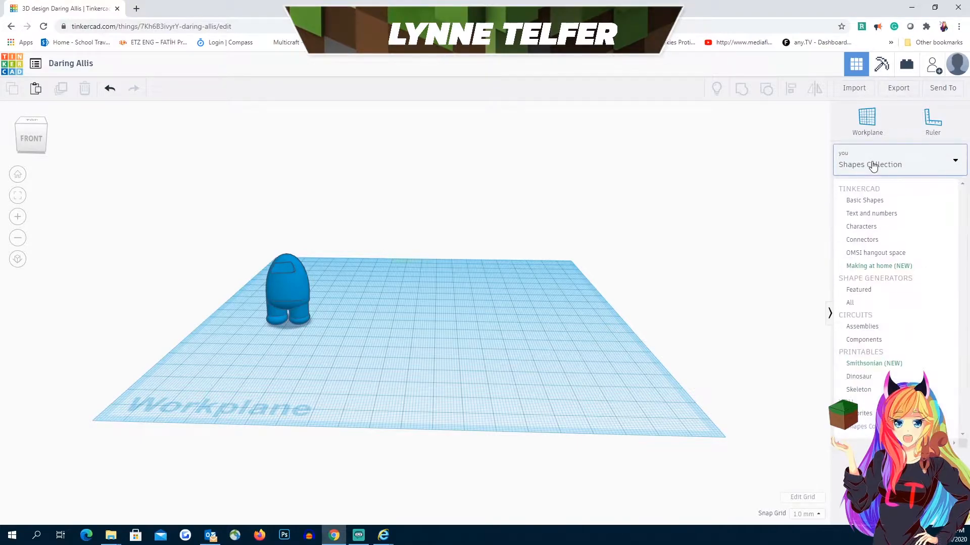
left_click(866, 202)
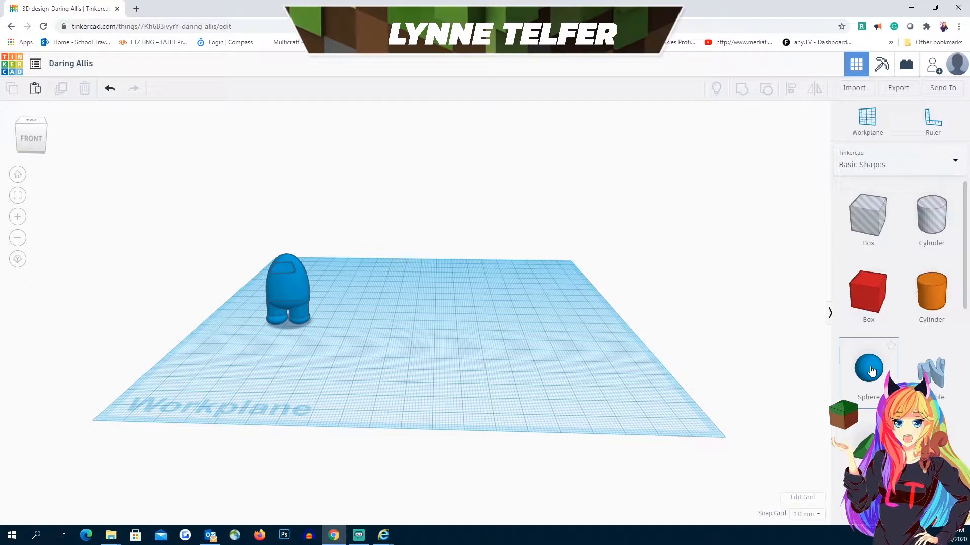
left_click_drag(872, 372, 432, 317)
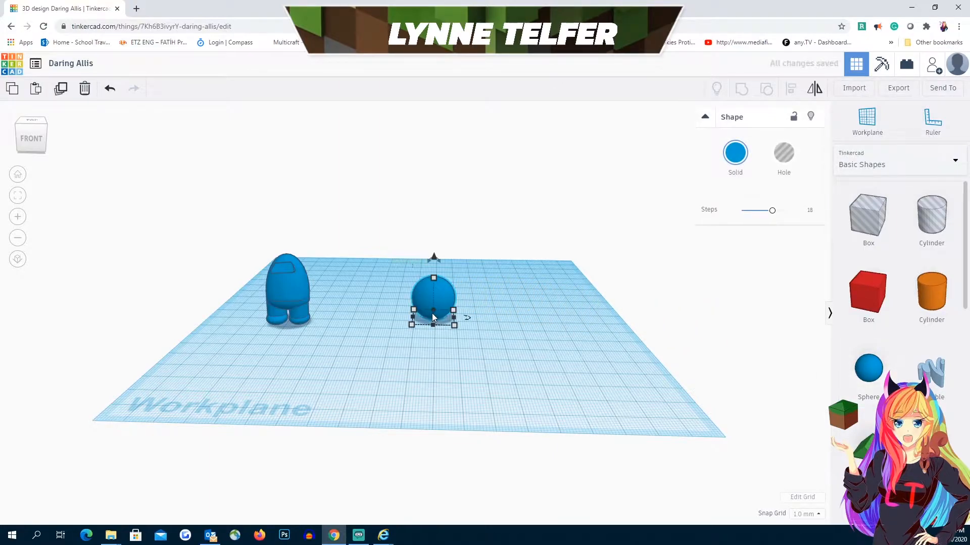
Colour the sphere dark orange and stretch it to a height of 33 mm to form an egg-shaped body.
left_click(732, 157)
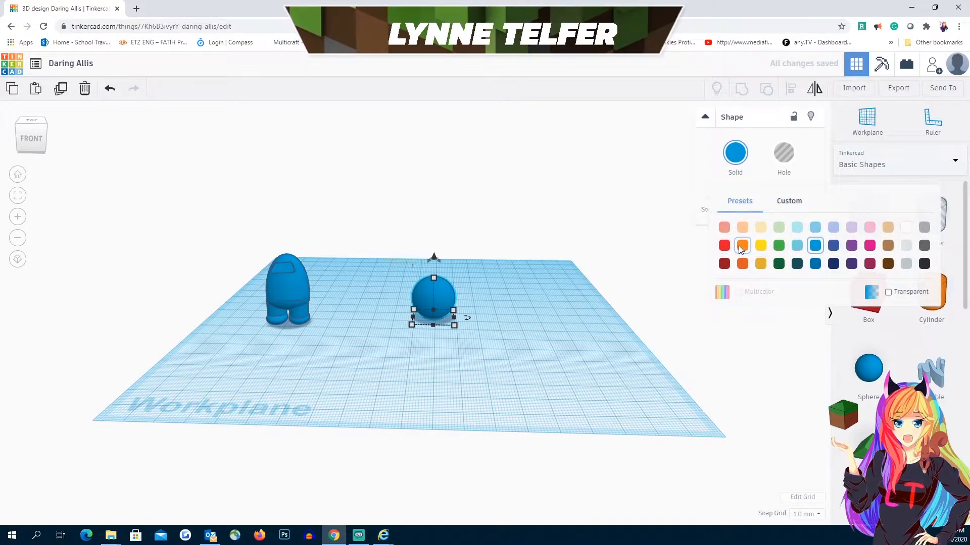
left_click(742, 264)
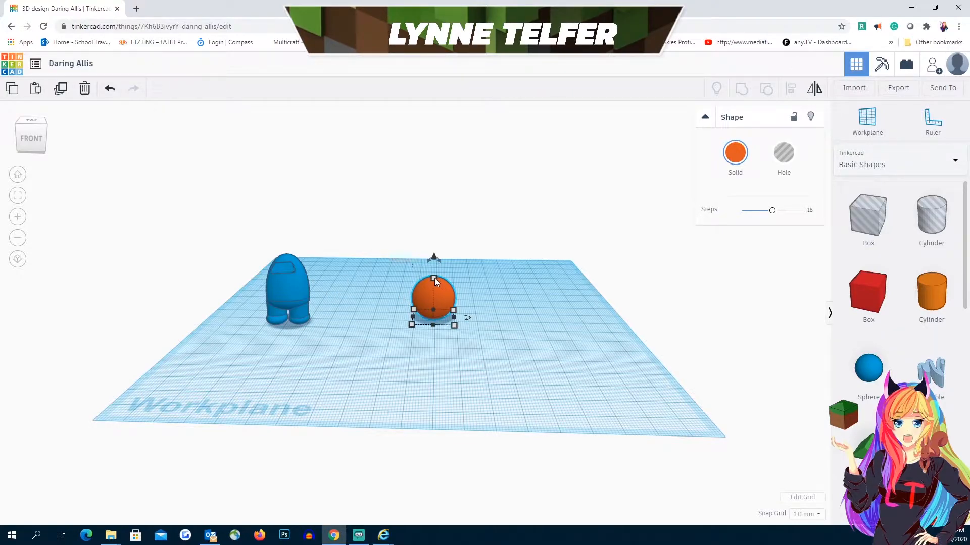
left_click_drag(434, 277, 438, 250)
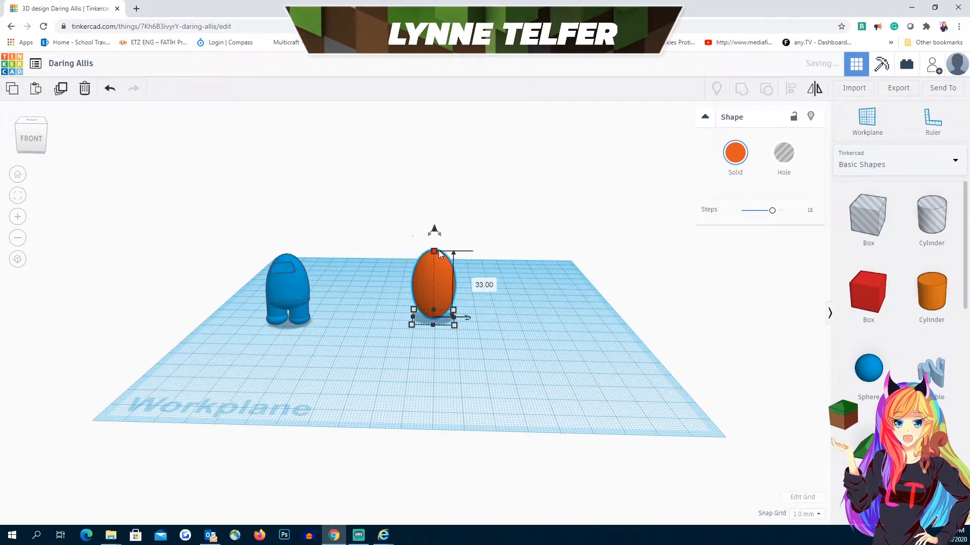
left_click(529, 316)
Place a hole box in front of the orange egg and reduce its height to 13 mm.
right_click_drag(529, 317, 432, 322)
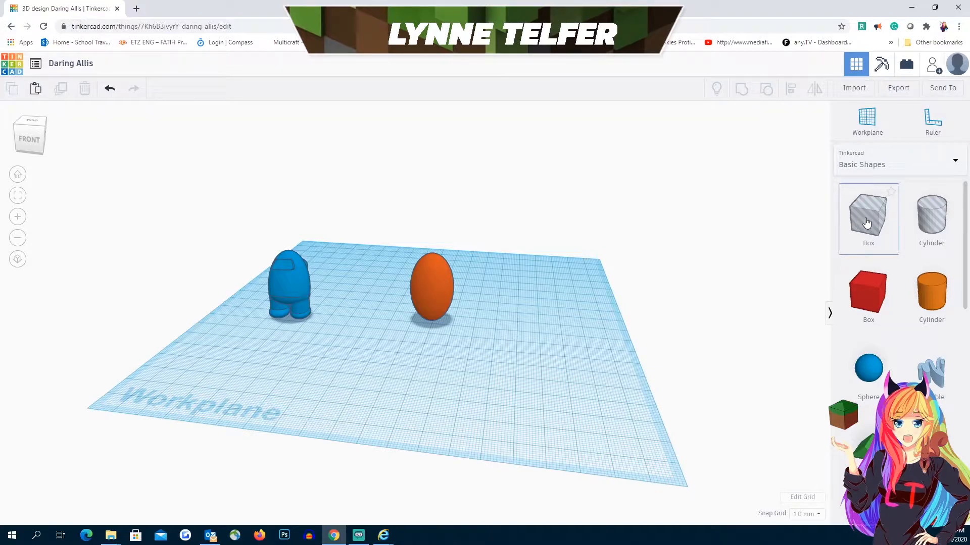
left_click_drag(867, 214, 520, 389)
left_click_drag(486, 322, 483, 334)
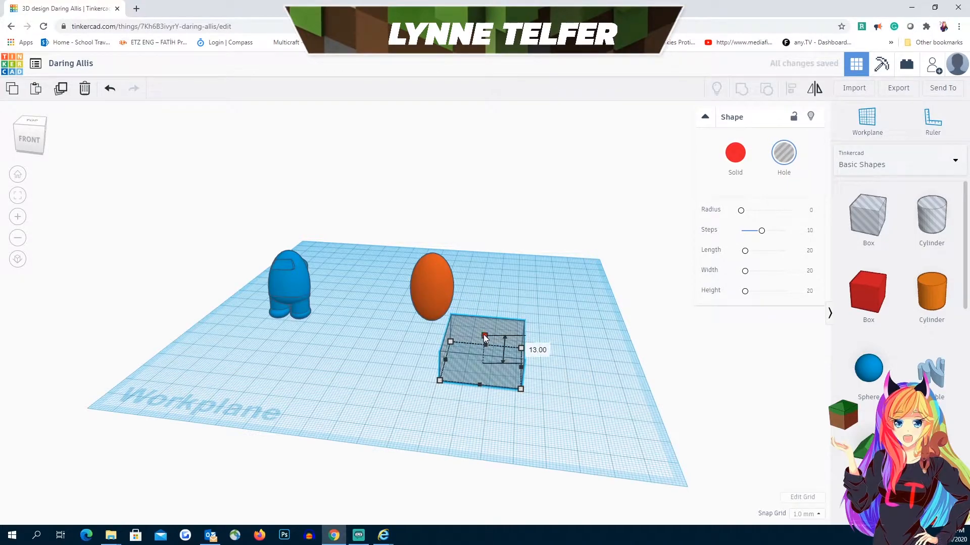
Move the hole box around the egg's lower end, lower it to 11 mm high and size its base to 25 by 28 mm.
right_click_drag(546, 386, 540, 359)
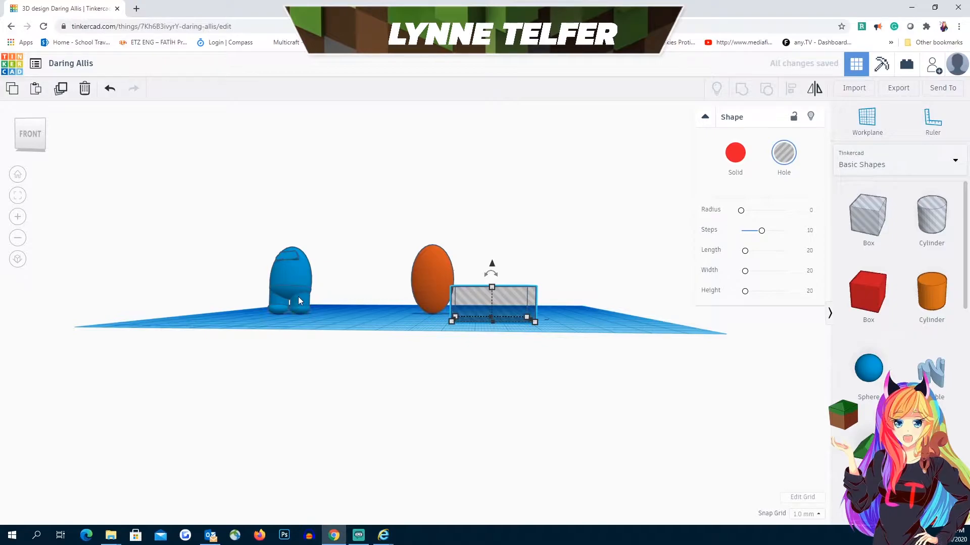
right_click_drag(349, 296, 353, 308)
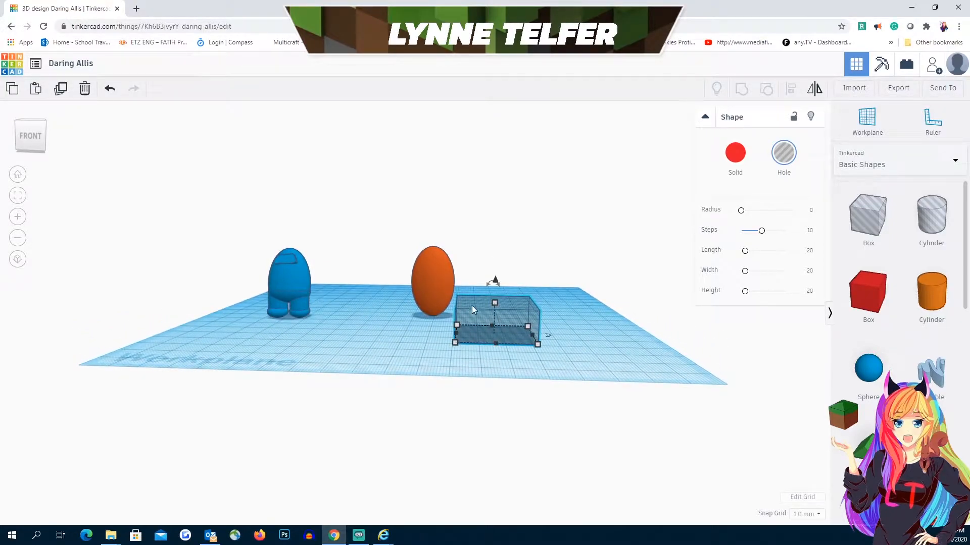
left_click_drag(473, 309, 431, 297)
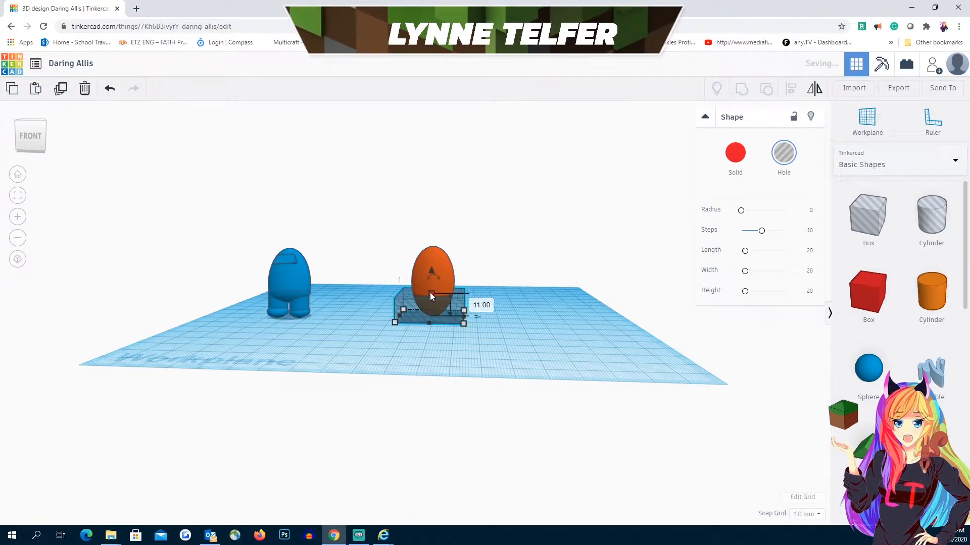
right_click_drag(523, 329, 439, 357)
mouse_move(437, 349)
left_mouse_down()
mouse_move(435, 335)
mouse_move(437, 346)
left_mouse_up()
right_click_drag(436, 344, 446, 313)
left_click_drag(414, 267, 416, 289)
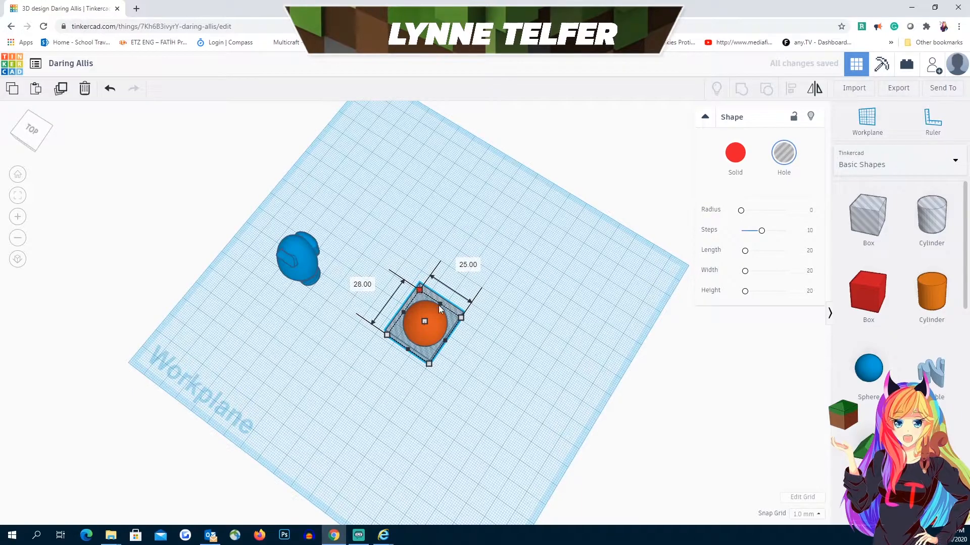
Group the orange egg with the hole box to cut off the egg's lower end.
left_click(505, 364)
right_click_drag(519, 372, 421, 290)
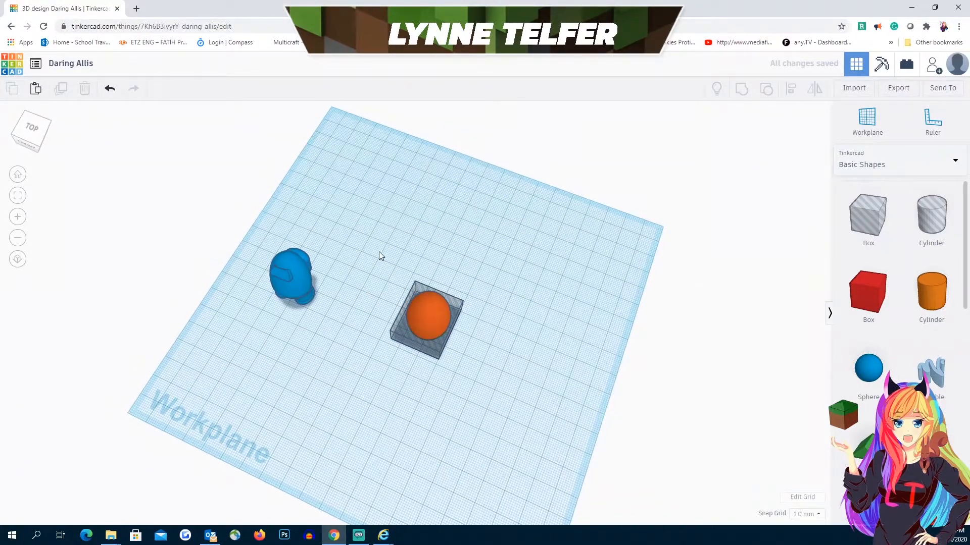
left_click_drag(379, 253, 489, 392)
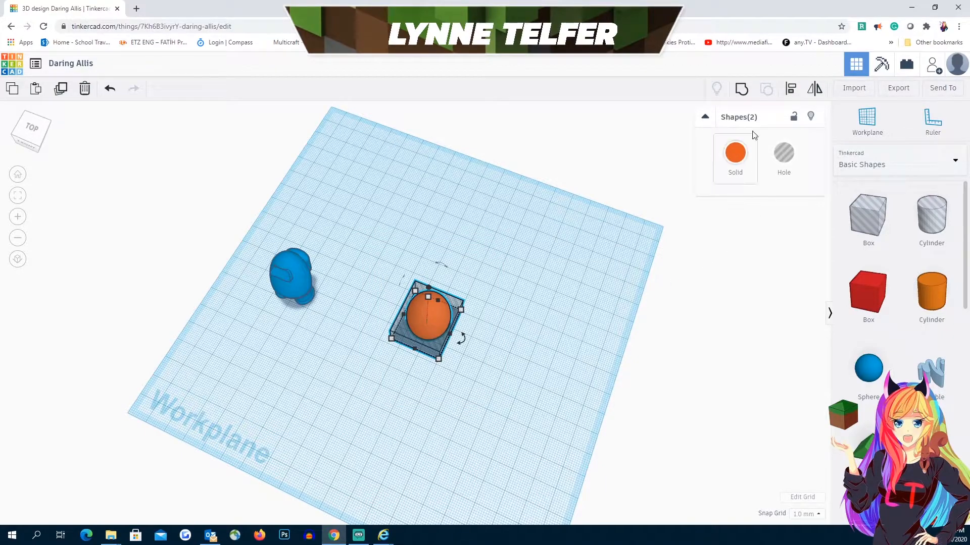
left_click(741, 89)
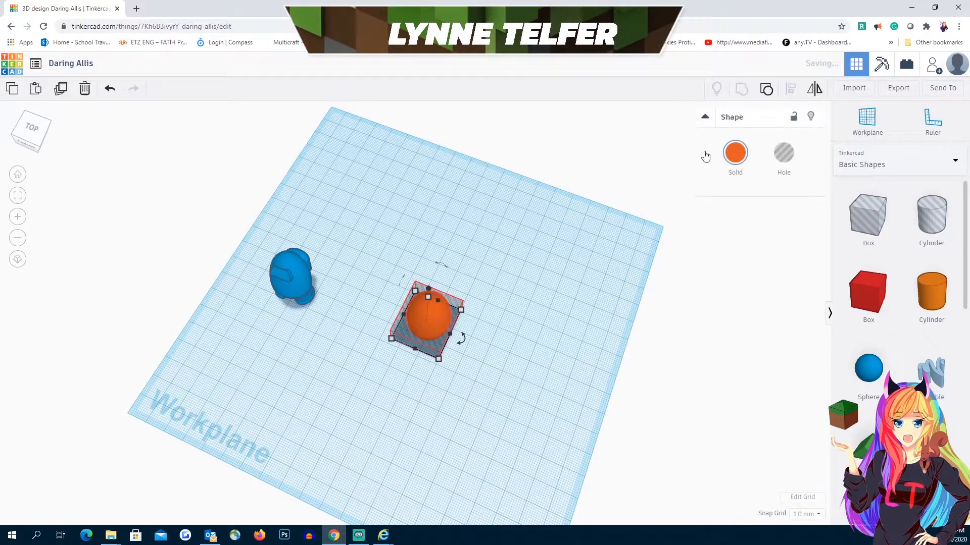
left_click(505, 366)
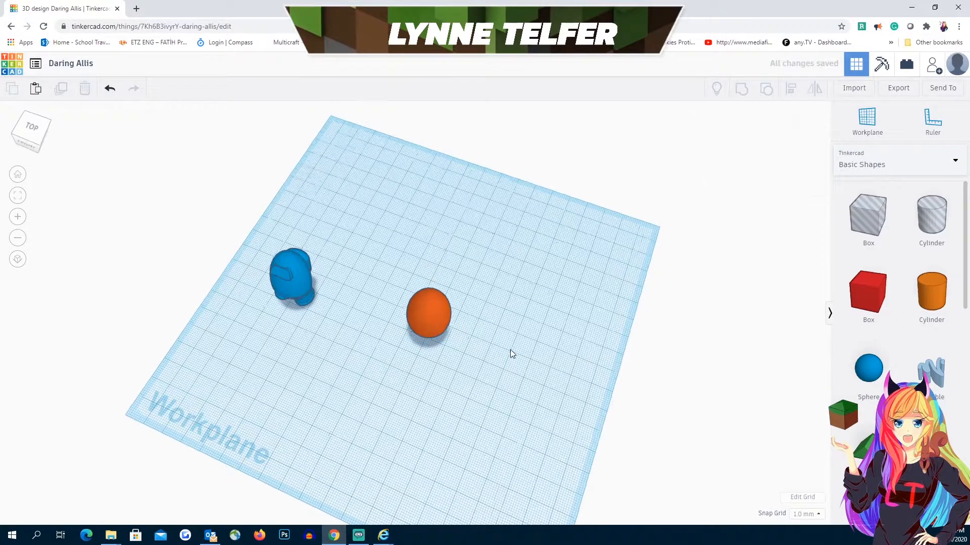
Add a sphere as a dome over the orange cylinder, raised 10.5 mm above the workplane.
right_click_drag(511, 349, 475, 335)
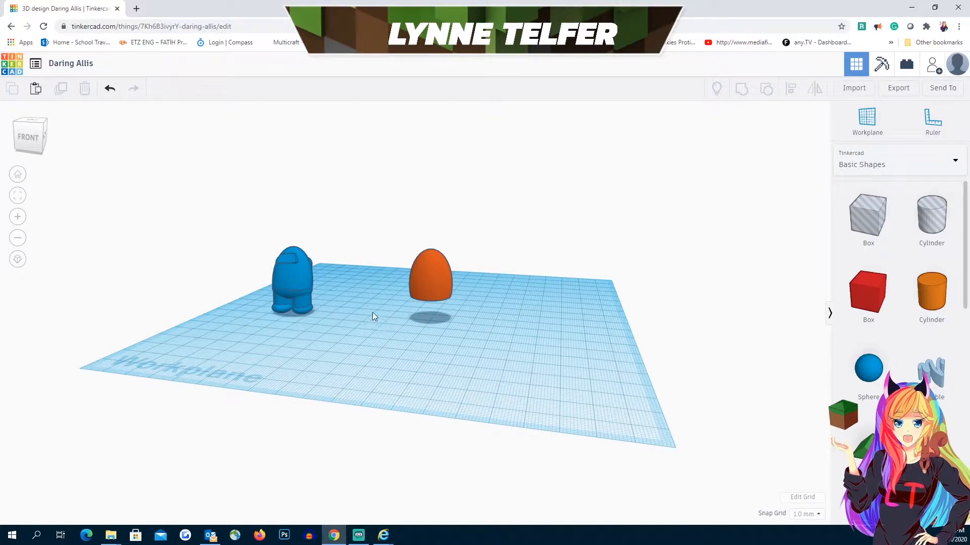
left_click(865, 376)
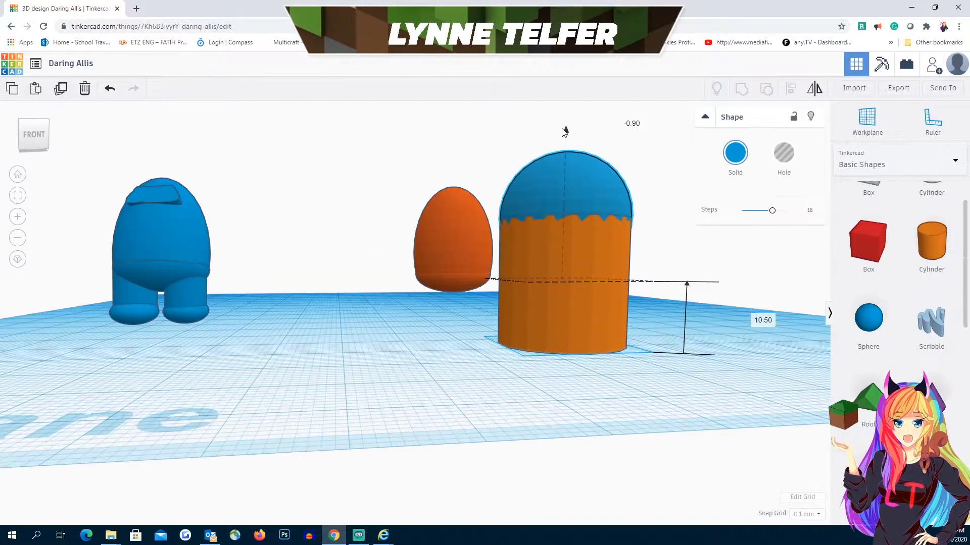
left_click_drag(564, 131, 565, 131)
left_click(482, 376)
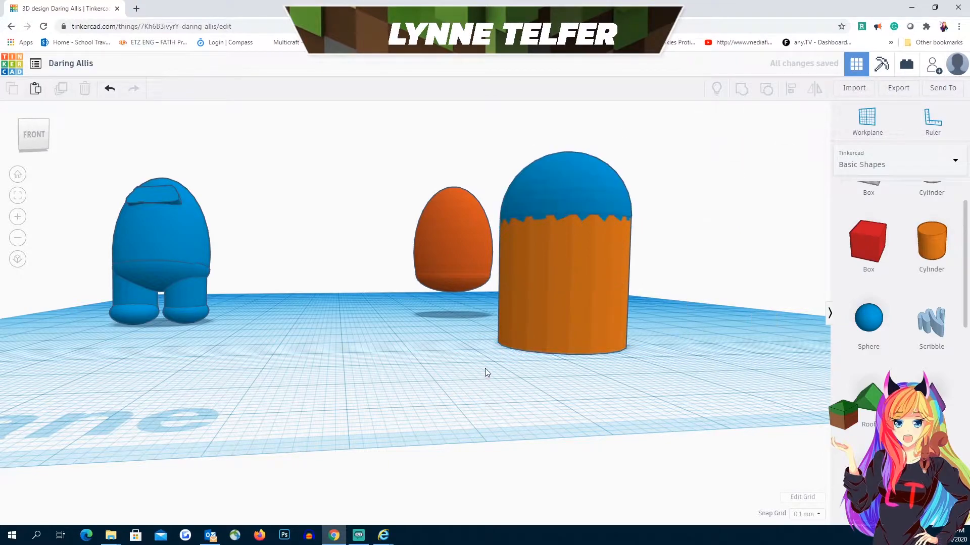
Group the blue sphere and the orange cylinder into a single round-topped leg shape.
right_click_drag(482, 376, 592, 310)
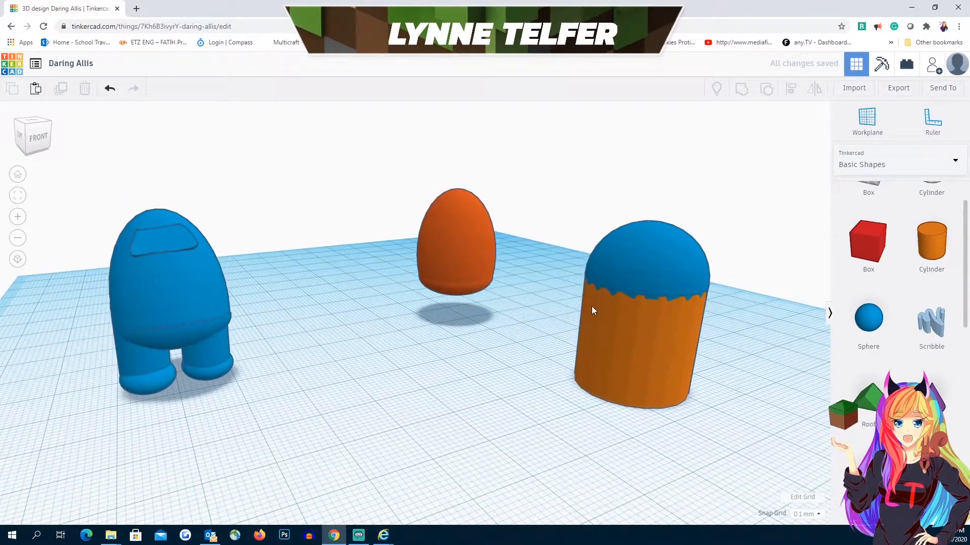
left_click(641, 273)
left_click(621, 370, "shift")
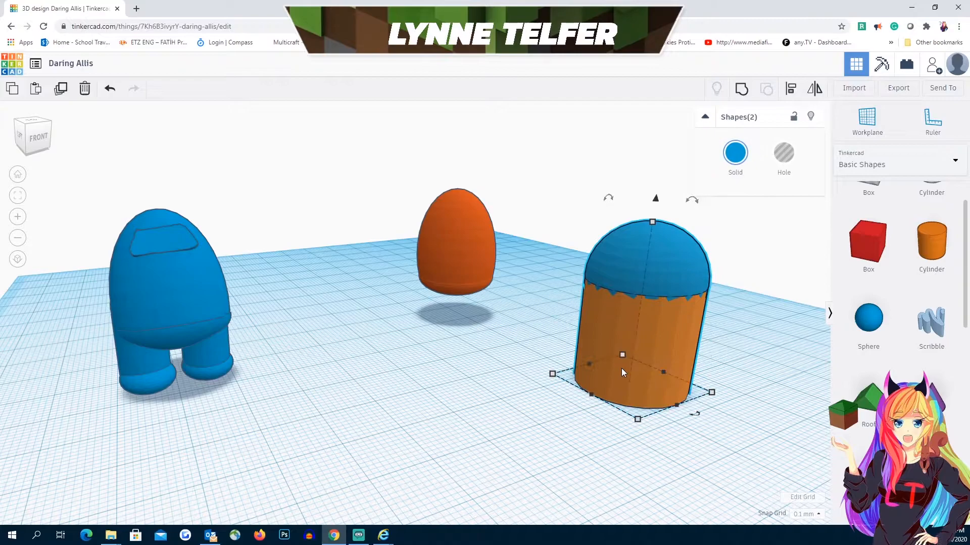
left_click(741, 91)
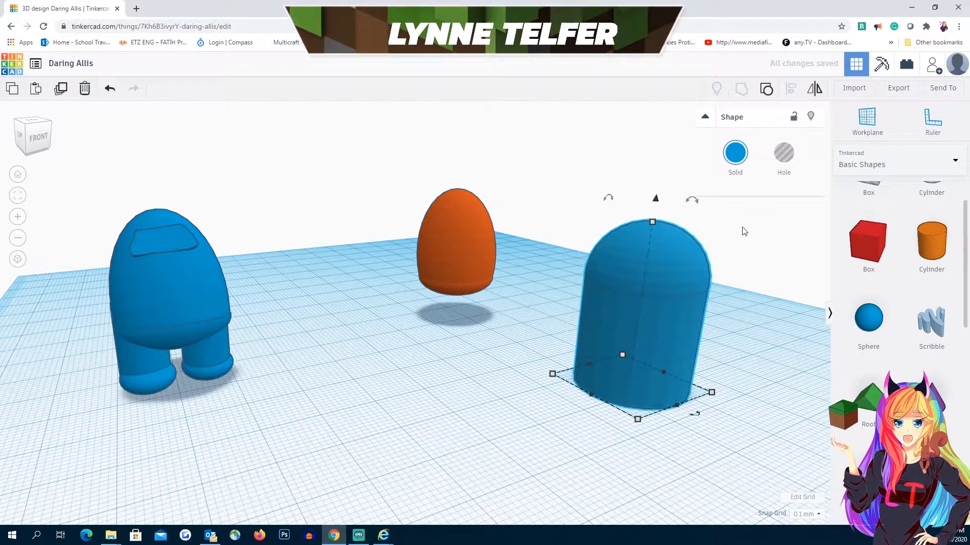
left_click(763, 298)
Move the round-topped shape next to the blue character and scale it down proportionally to match the character's leg.
right_click_drag(751, 354, 720, 345)
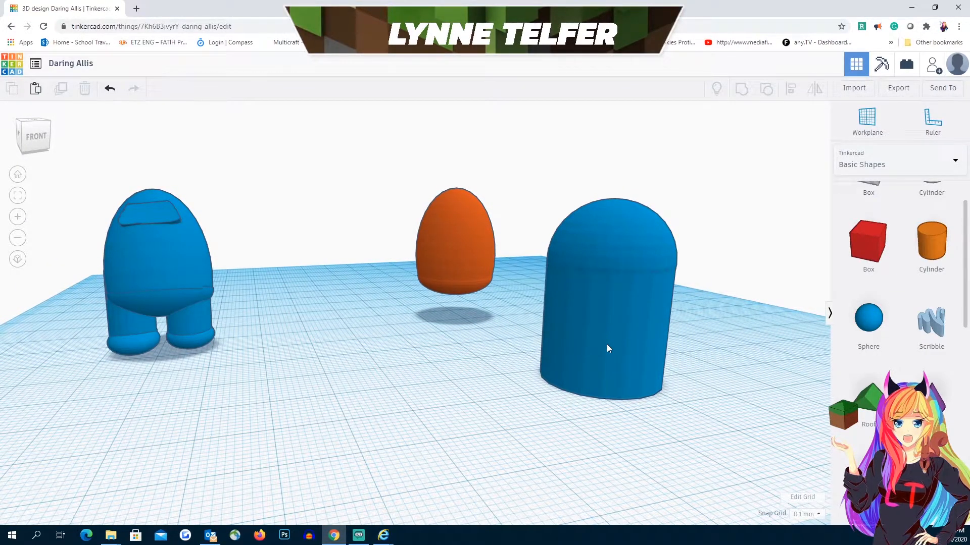
left_click_drag(607, 345, 295, 318)
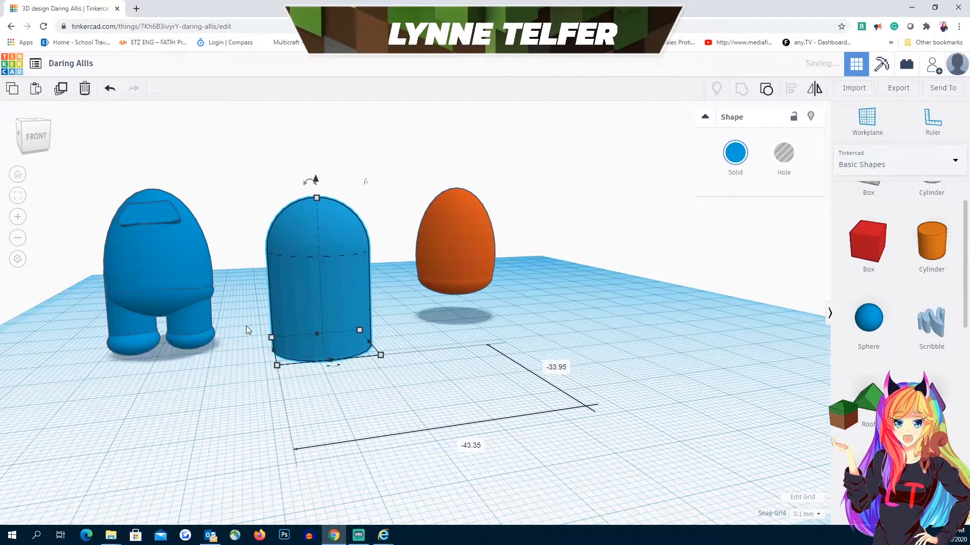
left_click_drag(374, 356, 307, 338)
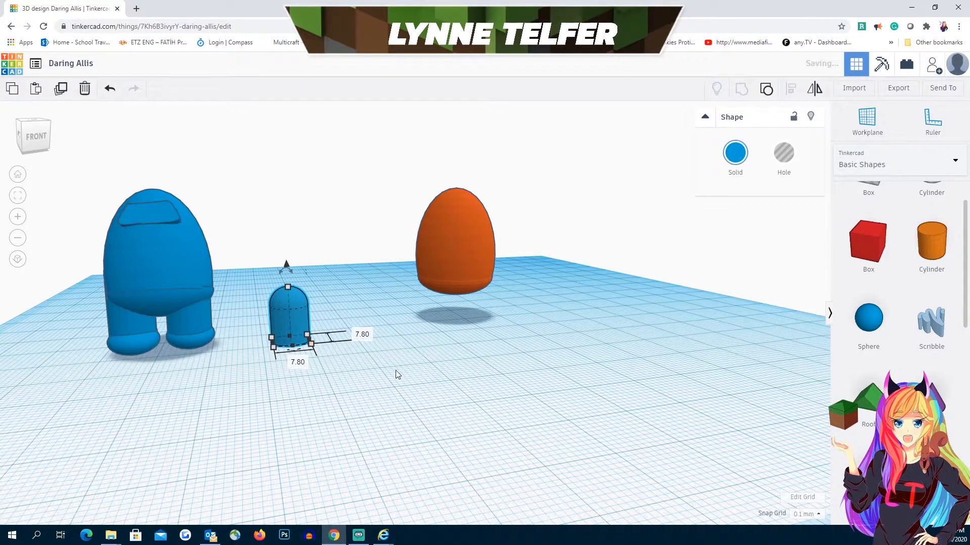
right_click_drag(396, 371, 246, 321)
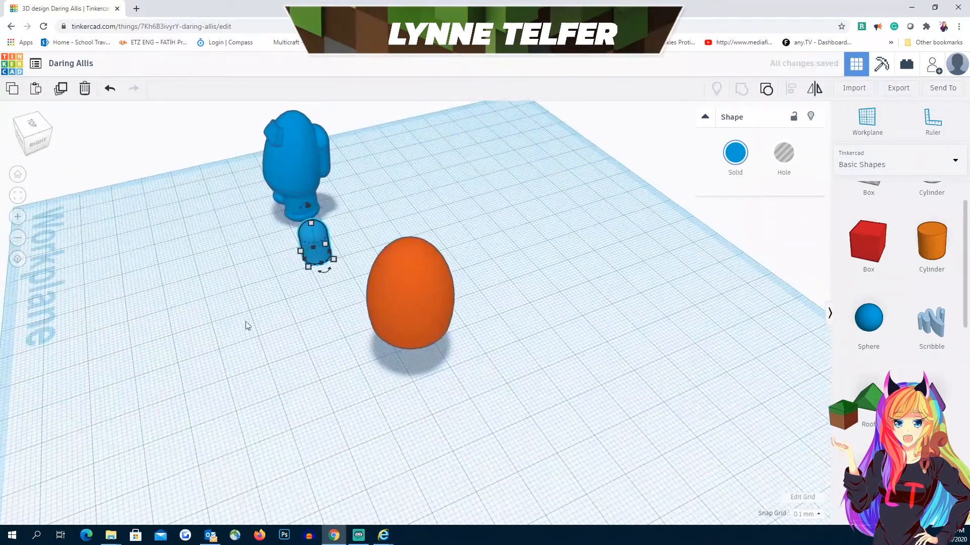
left_click_drag(335, 261, 344, 264)
Move the leg under one side of the orange body and centre it front to back.
right_click_drag(278, 308, 402, 301)
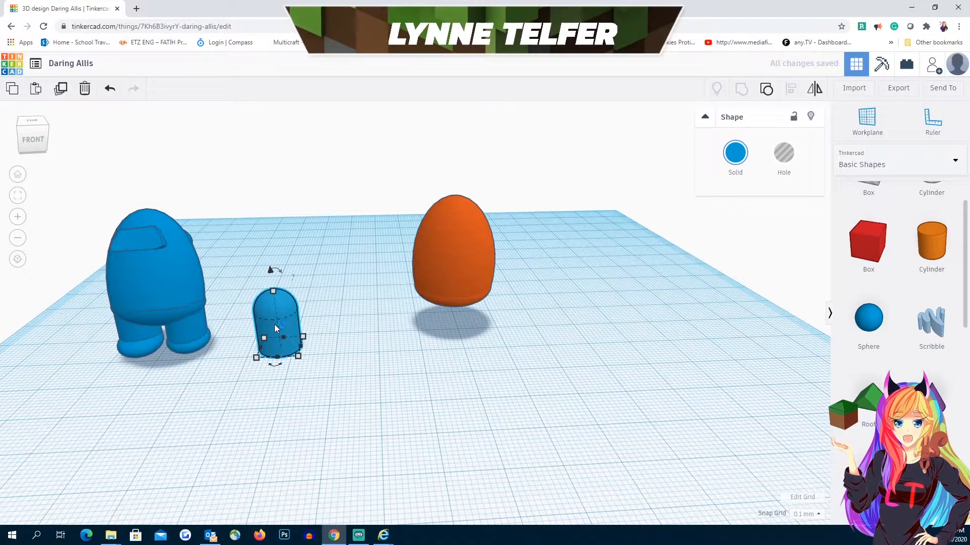
left_click_drag(271, 324, 431, 301)
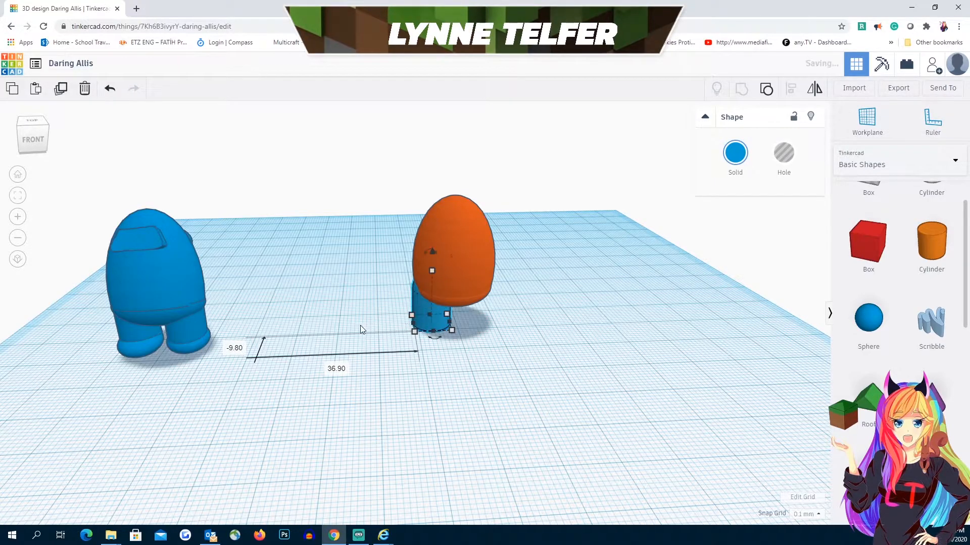
right_click_drag(359, 325, 597, 356)
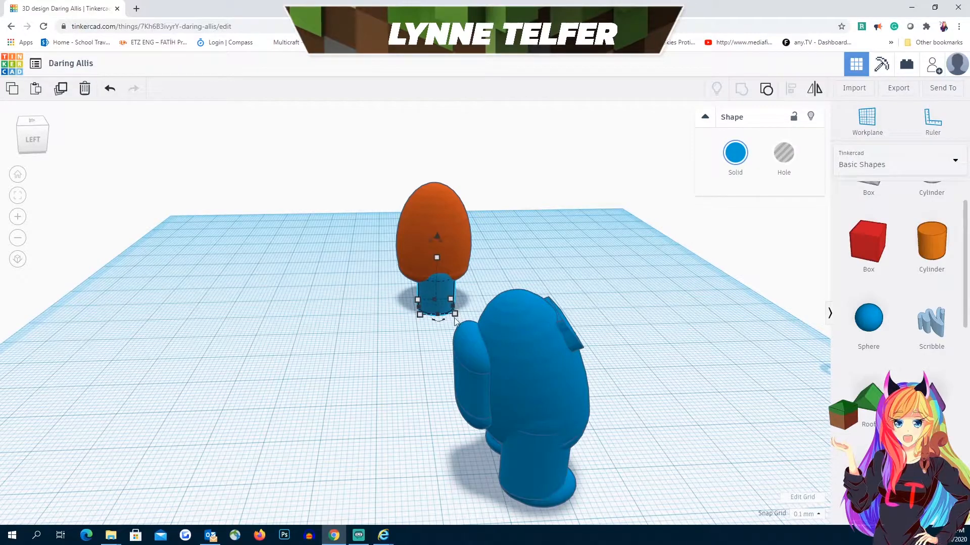
left_click_drag(443, 290, 440, 290)
Duplicate the leg and place the copy under the other side of the orange body.
right_click_drag(493, 283, 253, 303)
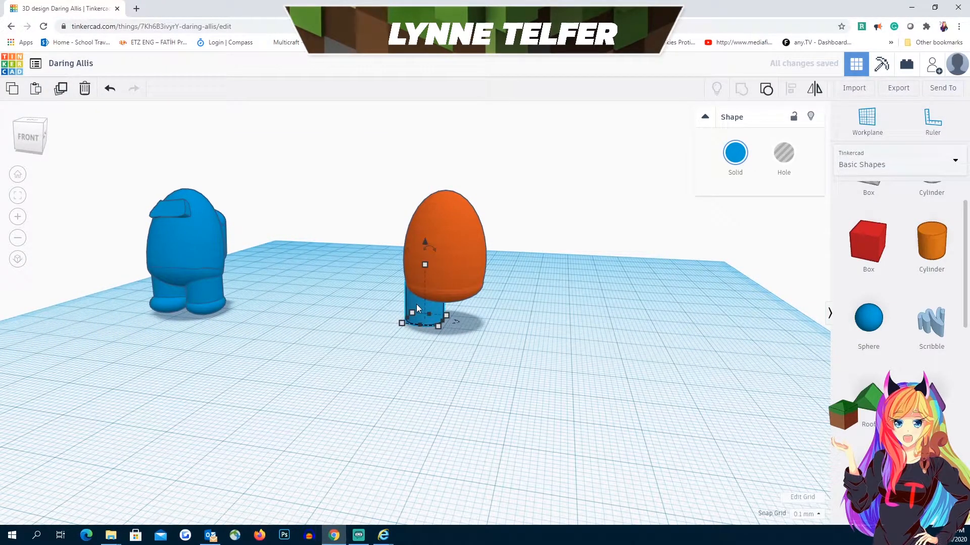
left_click_drag(449, 307, 472, 305)
right_click_drag(487, 365, 510, 373)
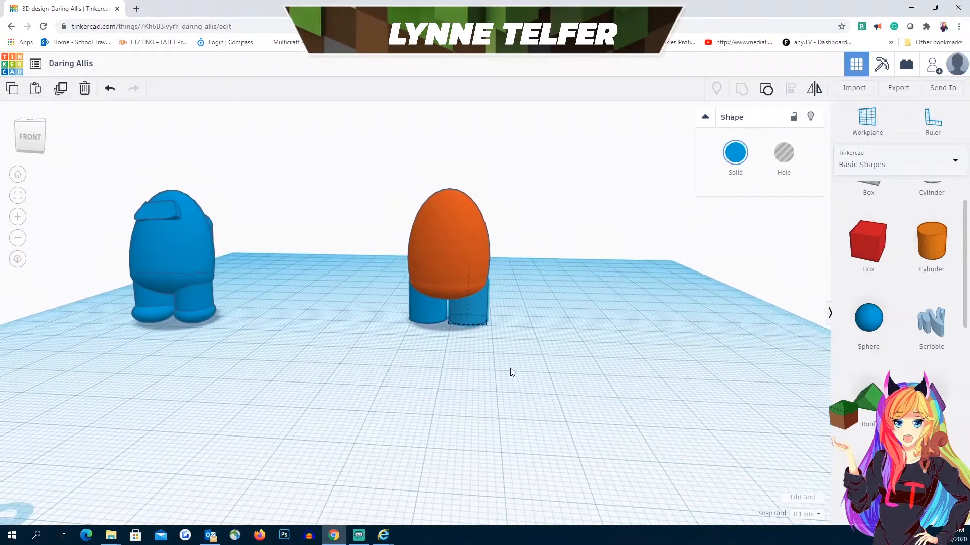
Align the two legs with each other on their centres from front to back.
left_click(432, 314, "shift")
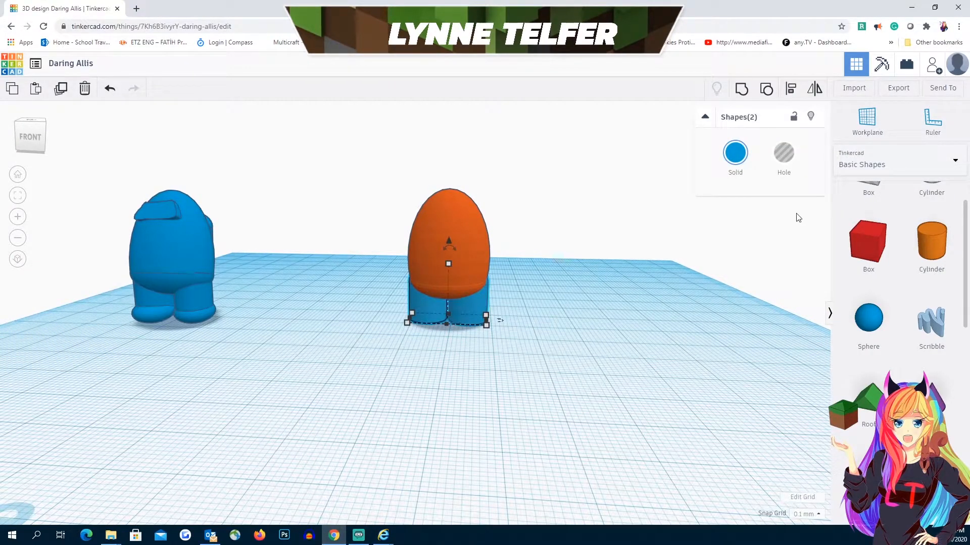
left_click(791, 89)
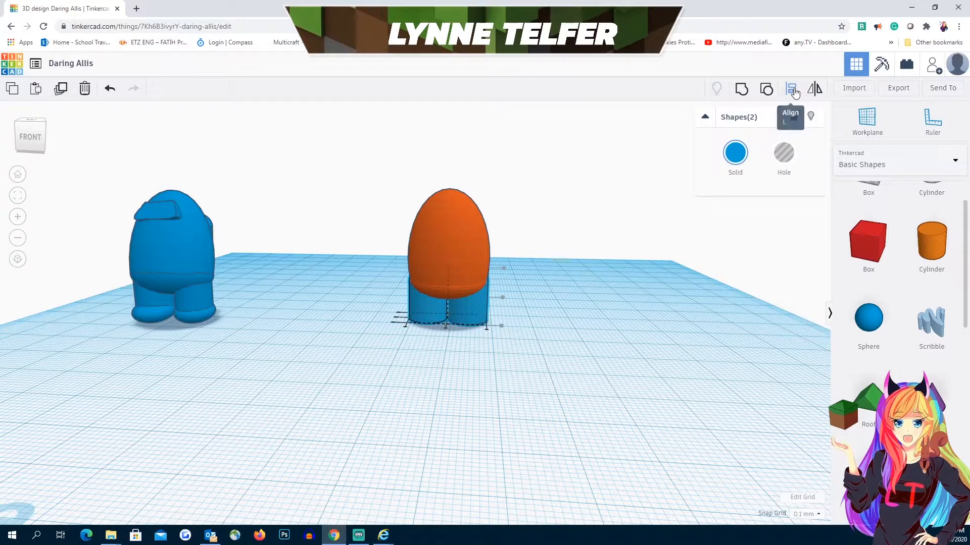
left_click(394, 318)
left_click(445, 358)
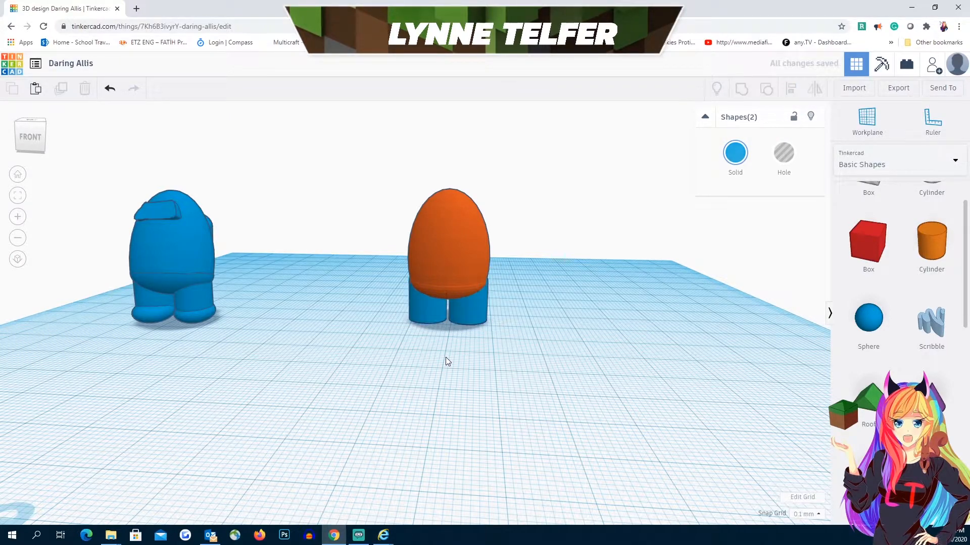
Place a sphere in front of the orange body and squash it into a small flat foot about 10 mm wide.
right_click_drag(480, 362, 458, 387)
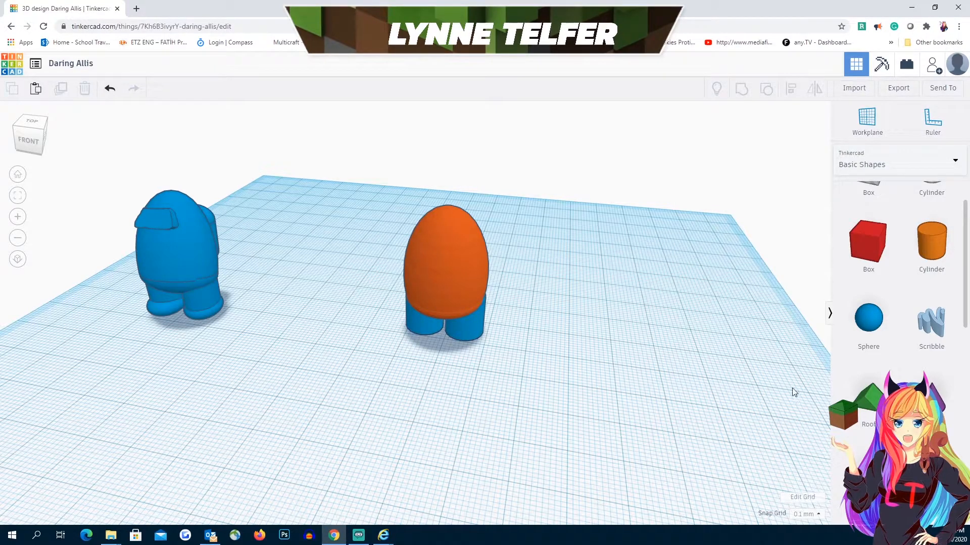
left_click_drag(866, 325, 579, 402)
left_click_drag(562, 316, 546, 397)
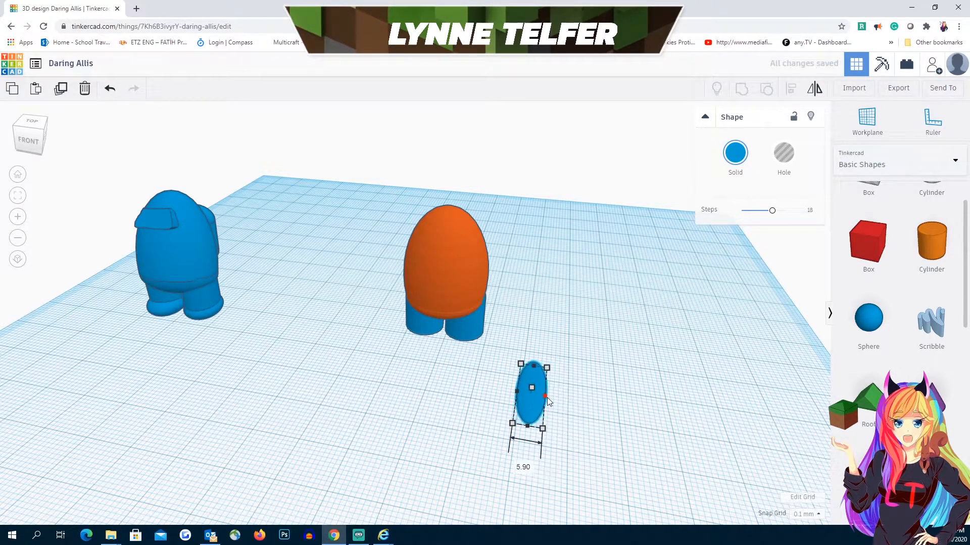
right_click_drag(602, 402, 455, 356)
left_click_drag(446, 357, 404, 359)
right_click_drag(404, 359, 550, 411)
Fit the flattened sphere under one leg of the orange body as its foot.
left_click(523, 370)
left_click_drag(523, 371, 402, 328)
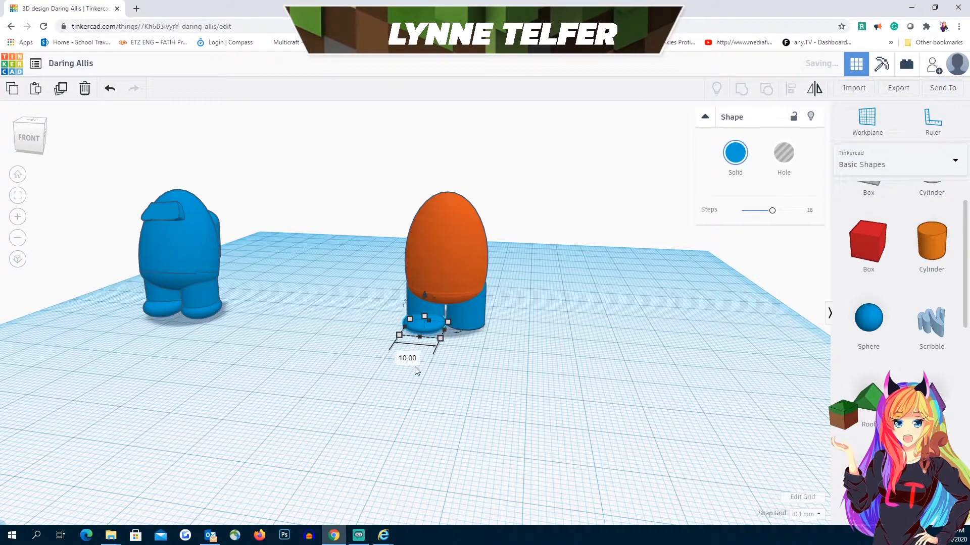
right_click_drag(414, 366, 690, 384)
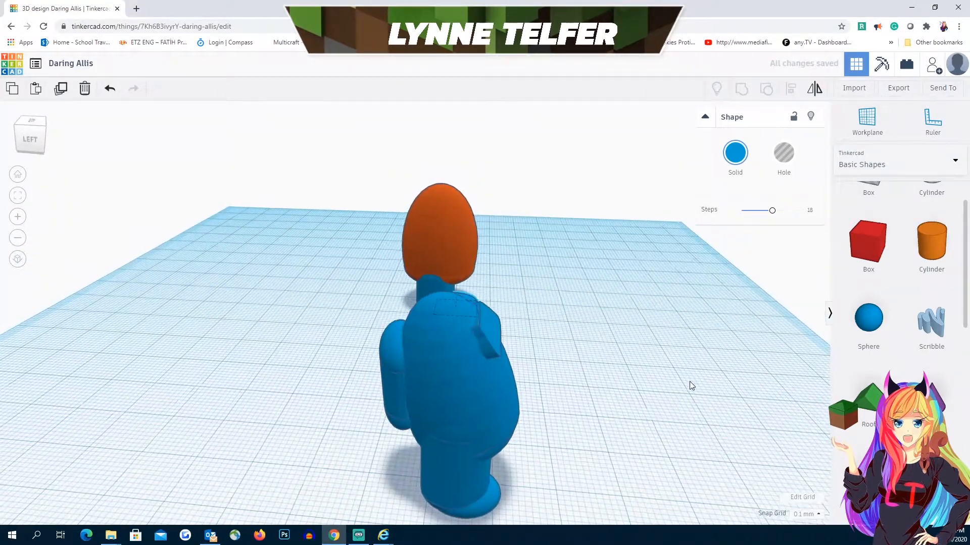
left_click_drag(483, 316, 445, 280)
right_click_drag(564, 366, 418, 376)
left_click(460, 376)
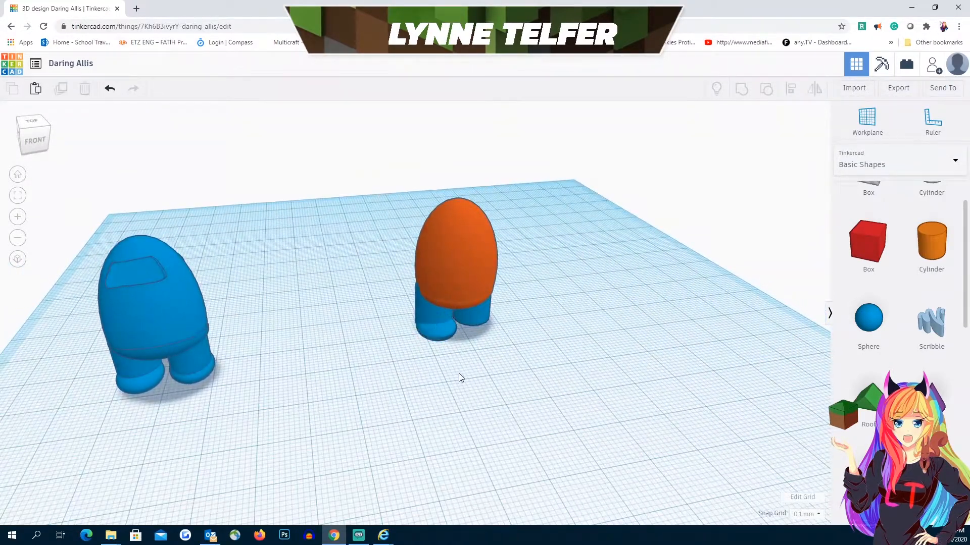
Shorten the foot from front to back to about 8.2 mm.
left_click(441, 331)
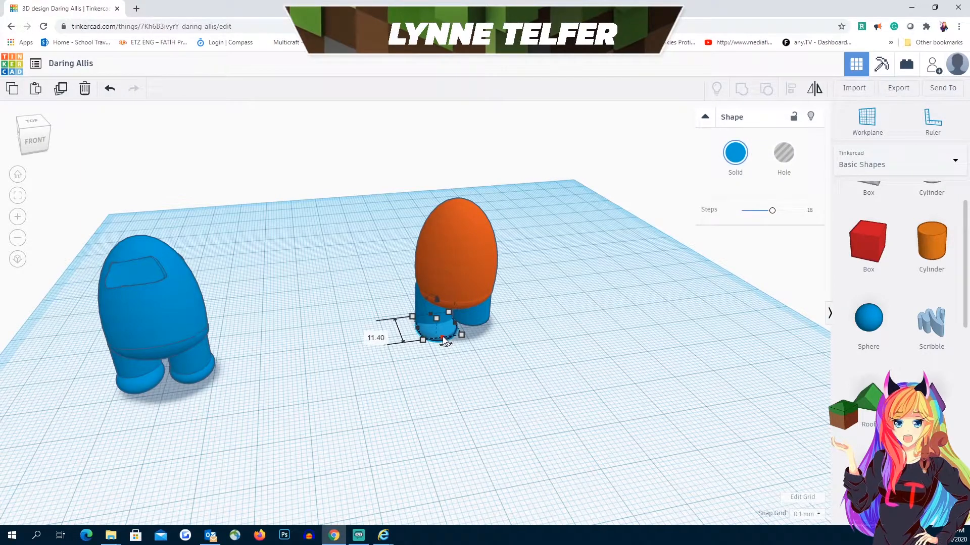
left_click_drag(444, 343, 438, 329)
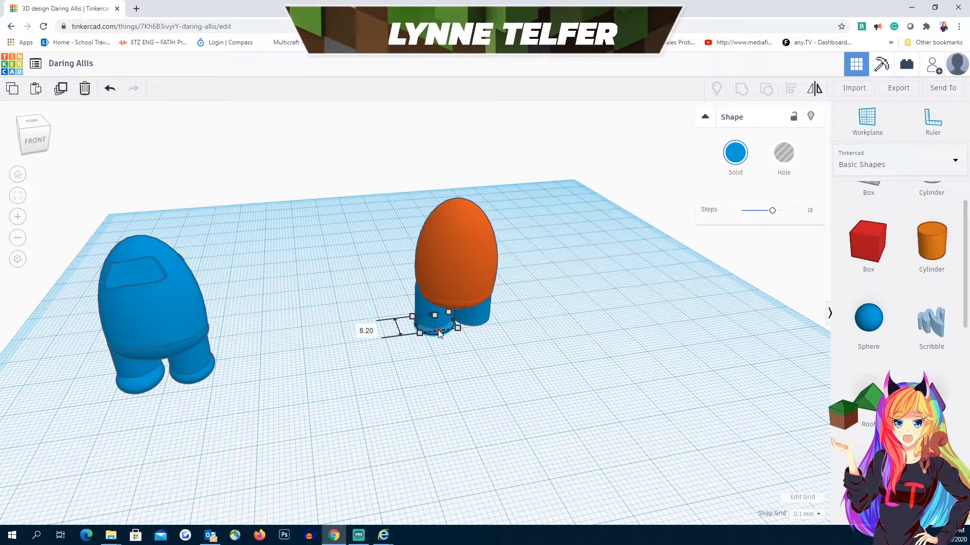
left_click(492, 371)
right_click_drag(492, 371, 441, 340)
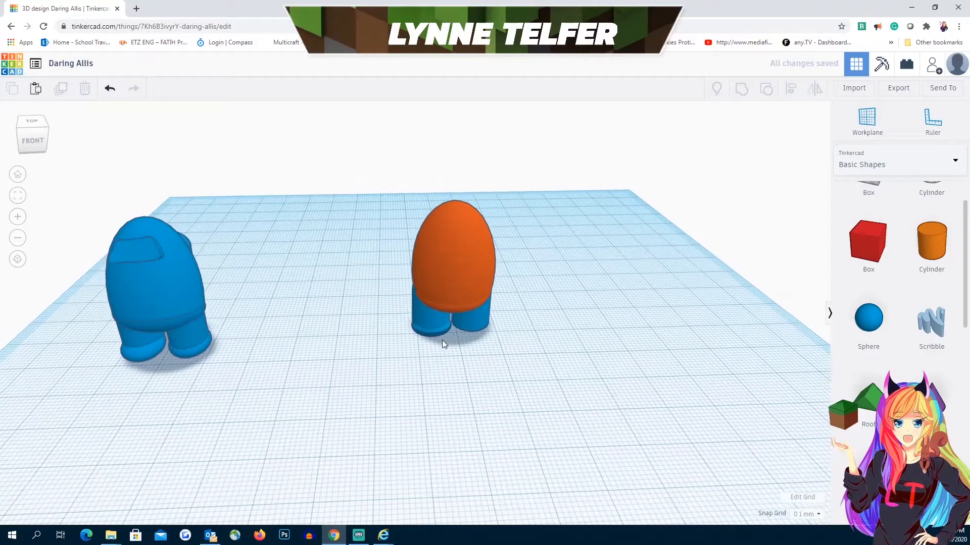
Duplicate the foot and place the copy under the other leg of the orange body.
left_click(437, 333)
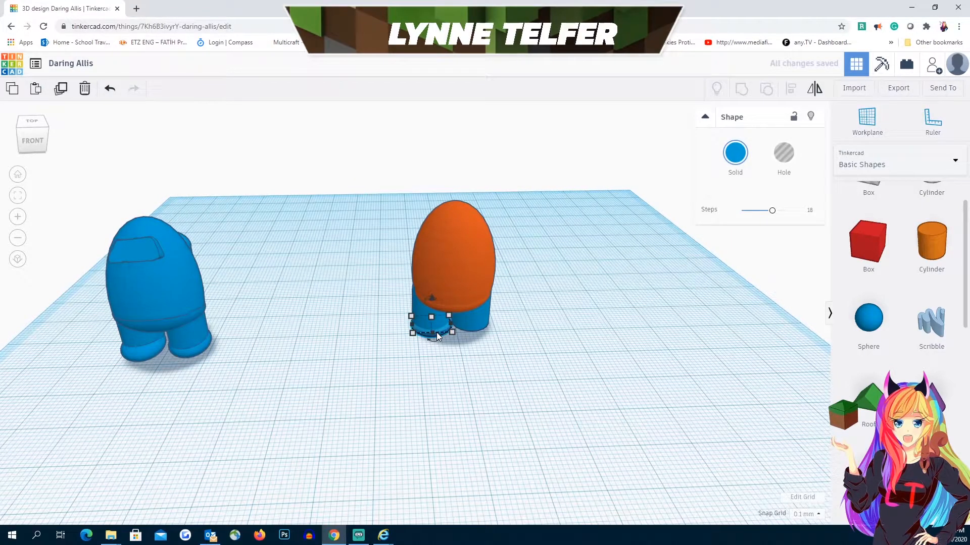
left_click_drag(437, 332, 475, 326)
right_click_drag(547, 363, 483, 375)
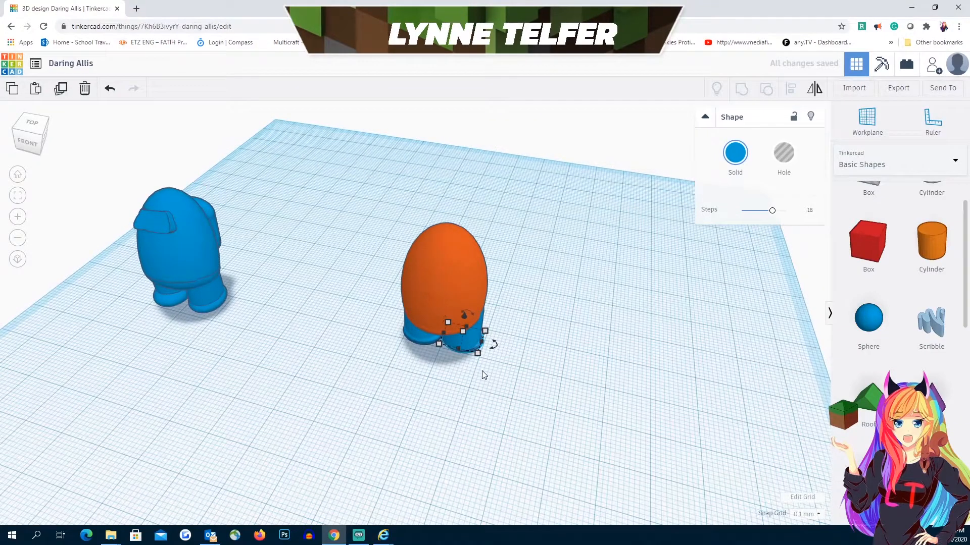
Nudge the copied foot slightly forward to line it up with the first foot.
key("Down")
key("Down")
key("Down")
key("Down")
key("Down")
key("Down")
key("Down")
key("Down")
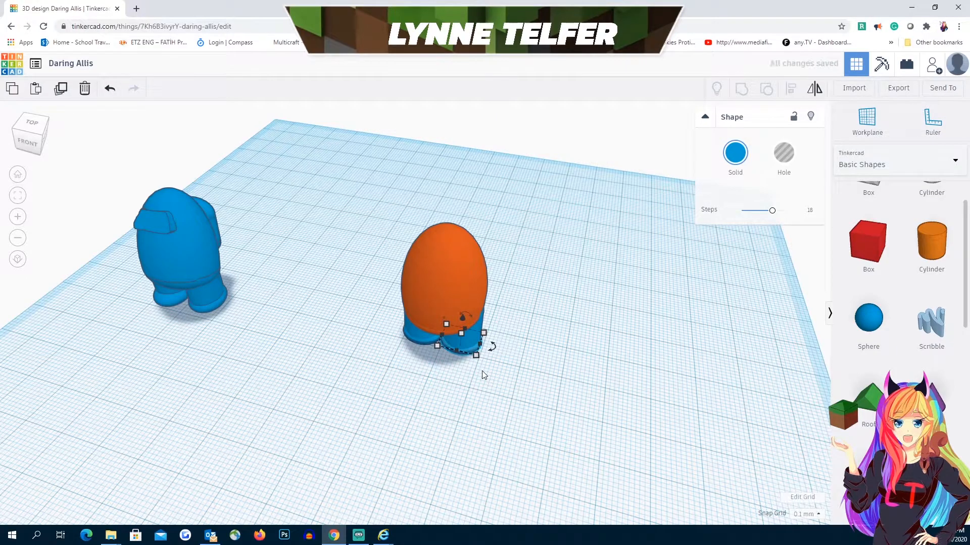
left_click(484, 379)
right_click_drag(490, 403, 519, 369)
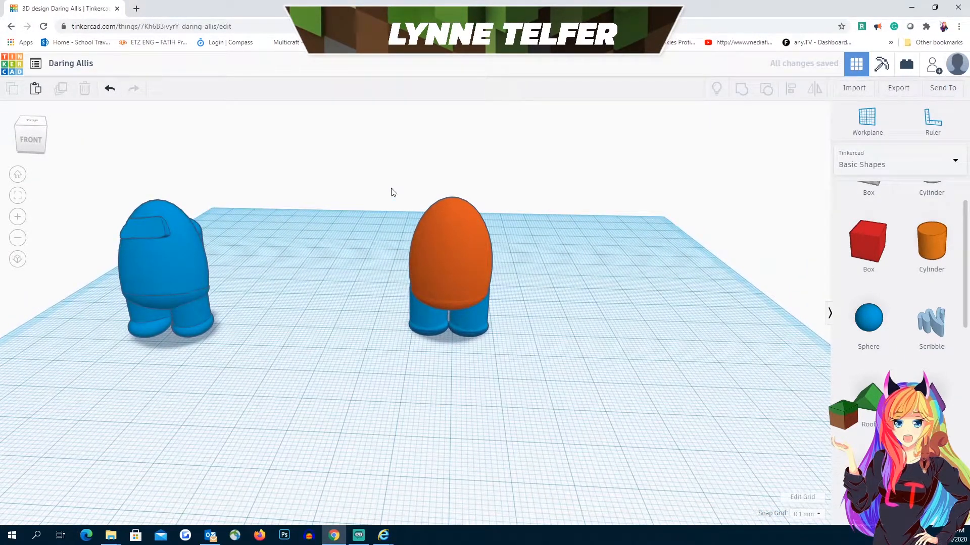
Try to group the orange body, both legs and both feet into a single shape.
left_click_drag(382, 186, 528, 386)
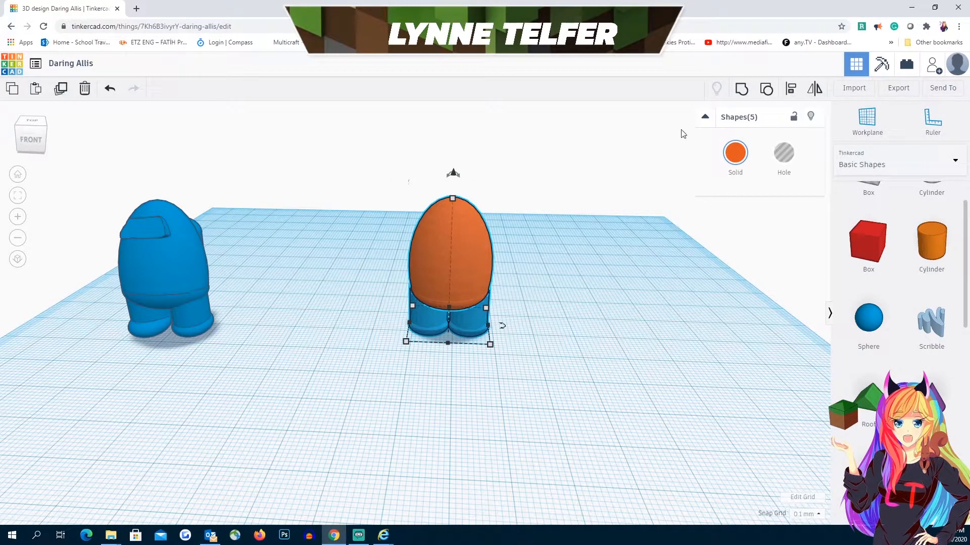
left_click(742, 89)
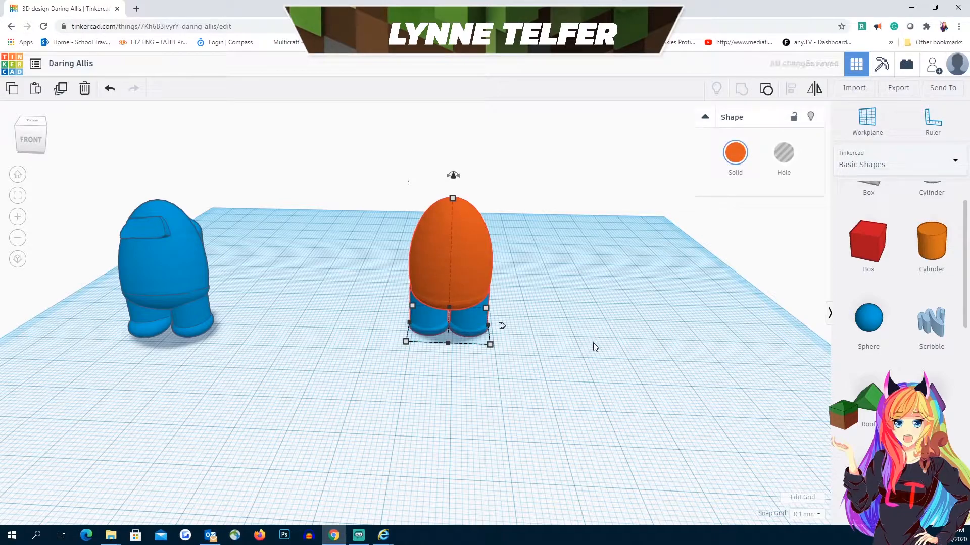
left_click(583, 356)
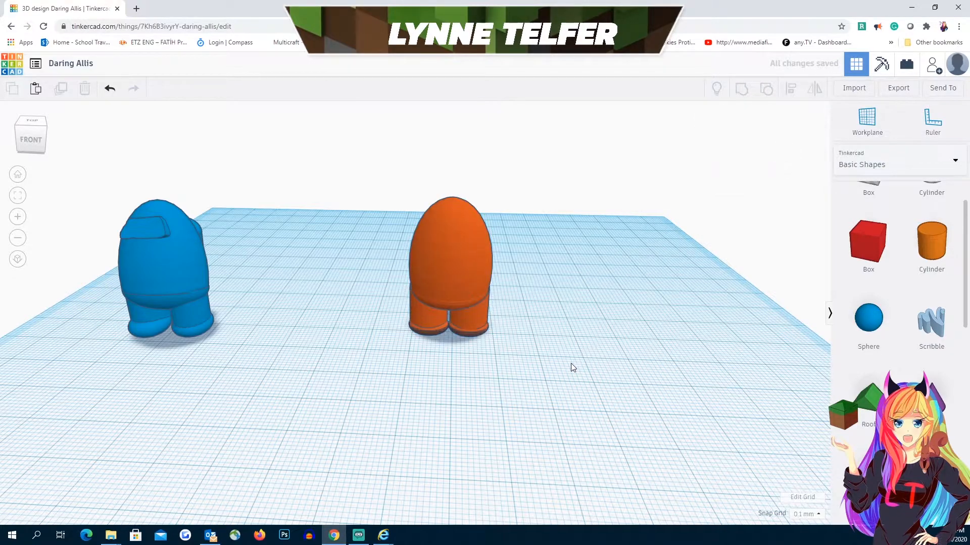
right_click_drag(571, 368, 522, 373)
key("ctrl+z")
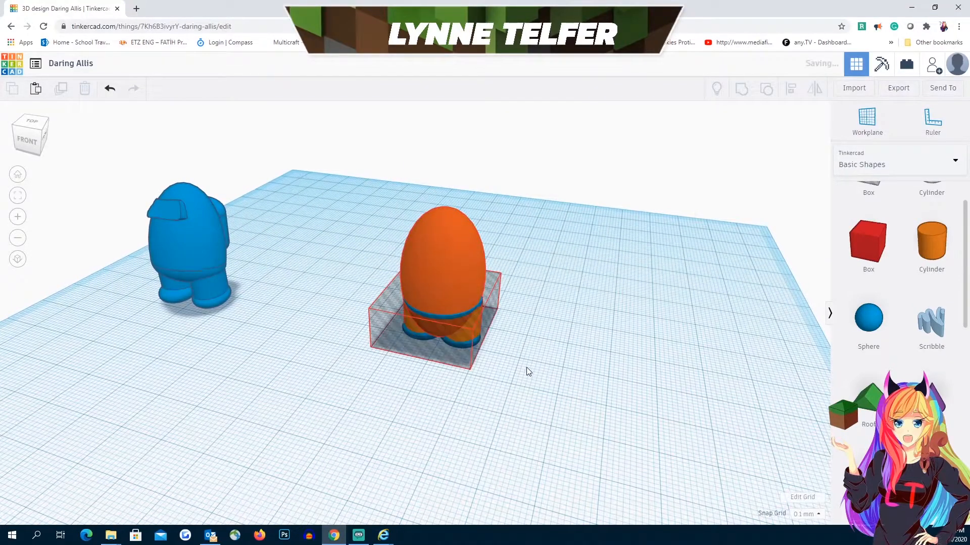
Group only the two legs and two feet into one shape, keeping the orange body separate.
left_click(459, 270)
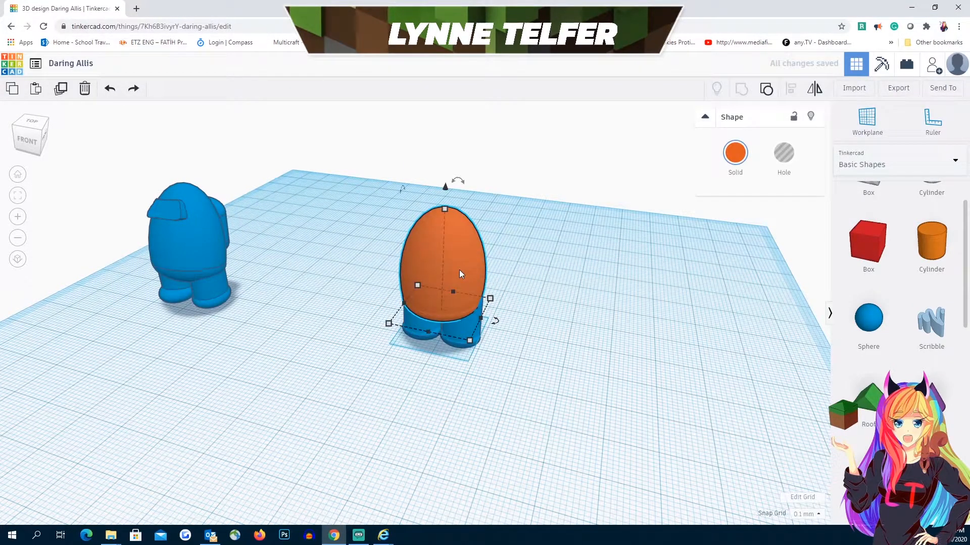
right_click_drag(577, 314, 595, 331)
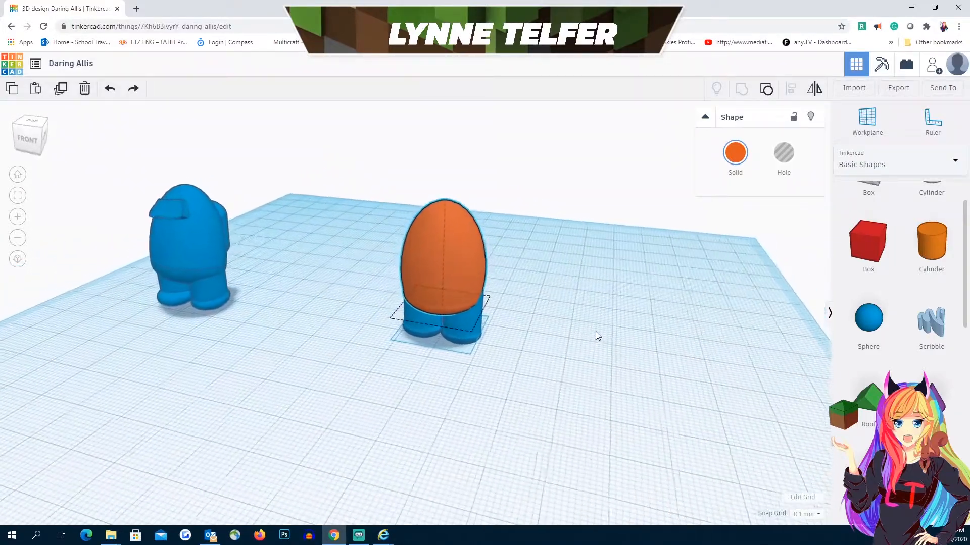
left_click(595, 331)
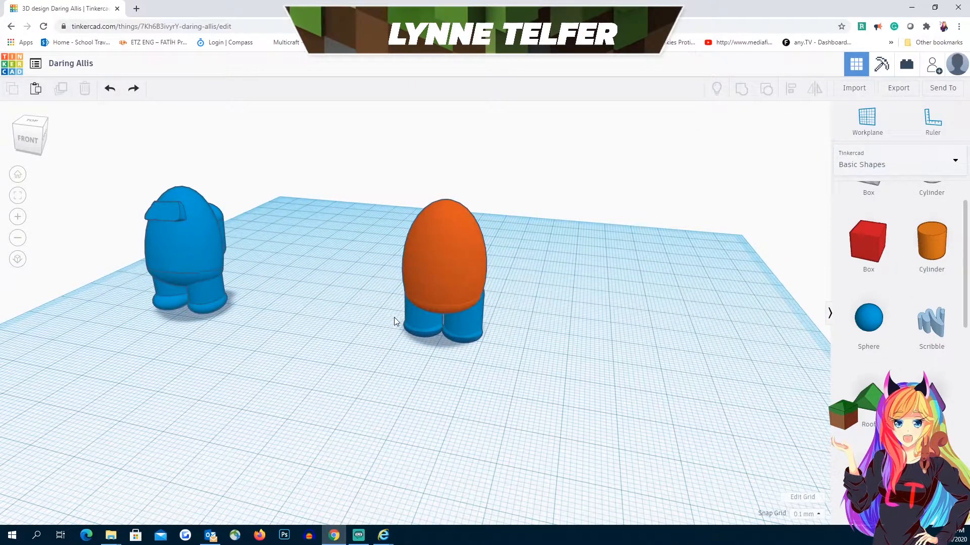
left_click_drag(502, 352, 522, 357)
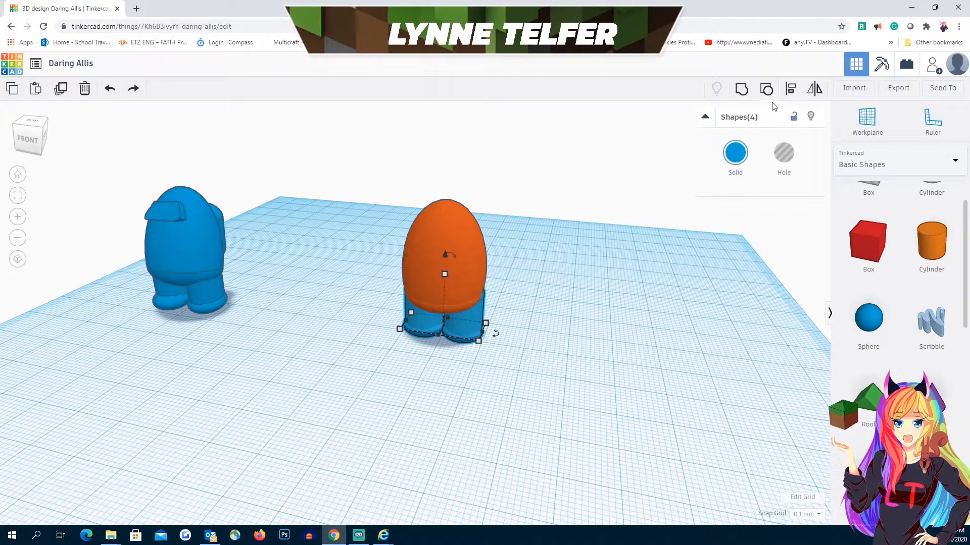
left_click(741, 91)
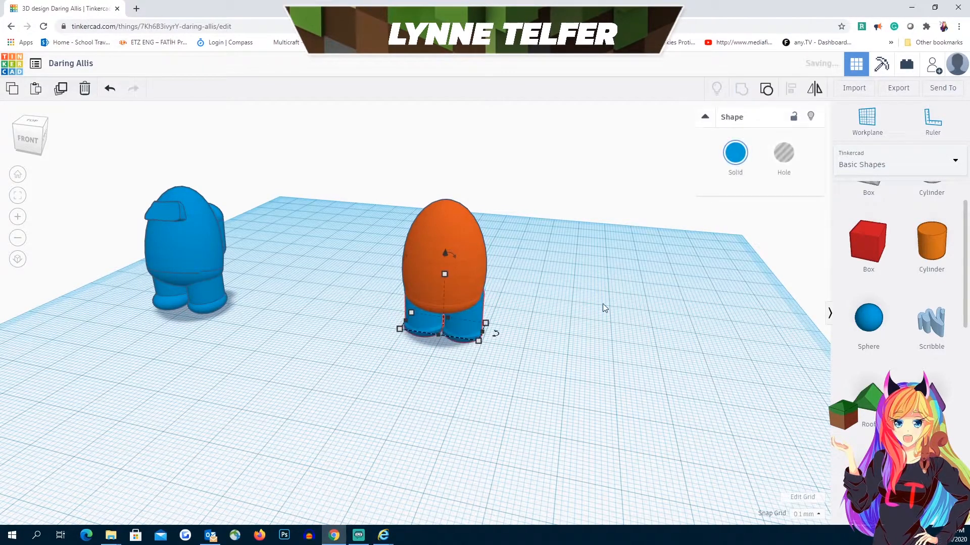
left_click(552, 335)
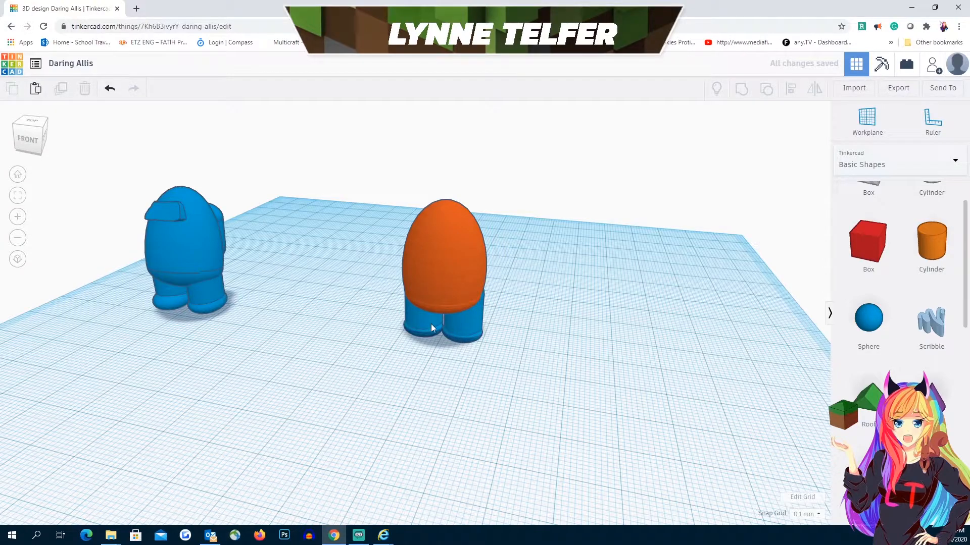
Add a cylinder beside the orange body, place a sphere at it, and raise the sphere 13.7 mm onto its top.
right_click_drag(576, 337, 219, 346)
right_click_drag(482, 342, 554, 216)
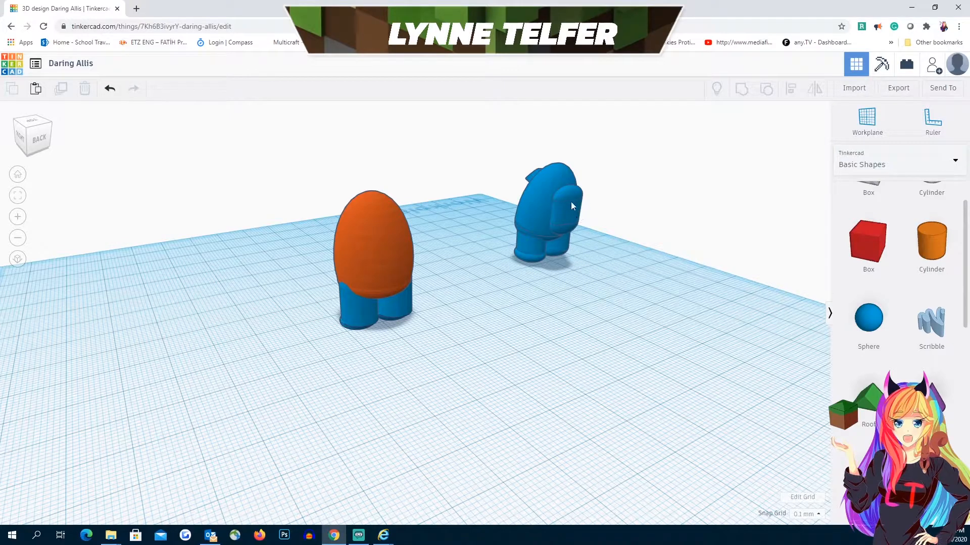
right_click_drag(460, 323, 481, 340)
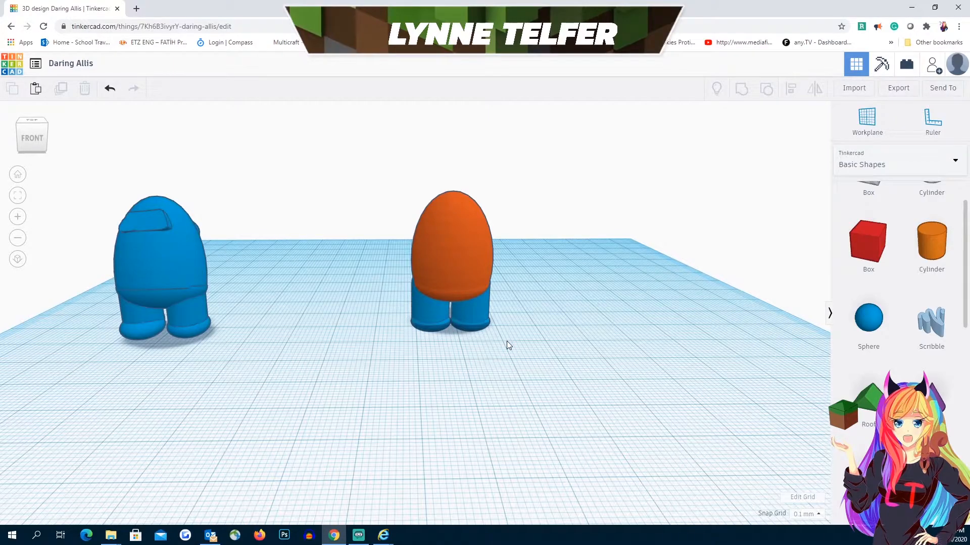
right_click_drag(570, 341, 470, 356)
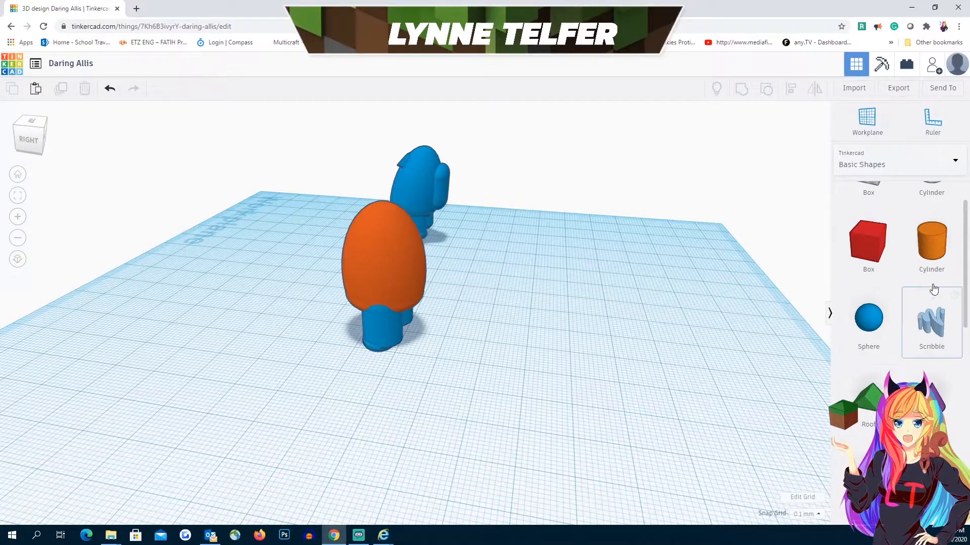
left_click_drag(939, 246, 549, 329)
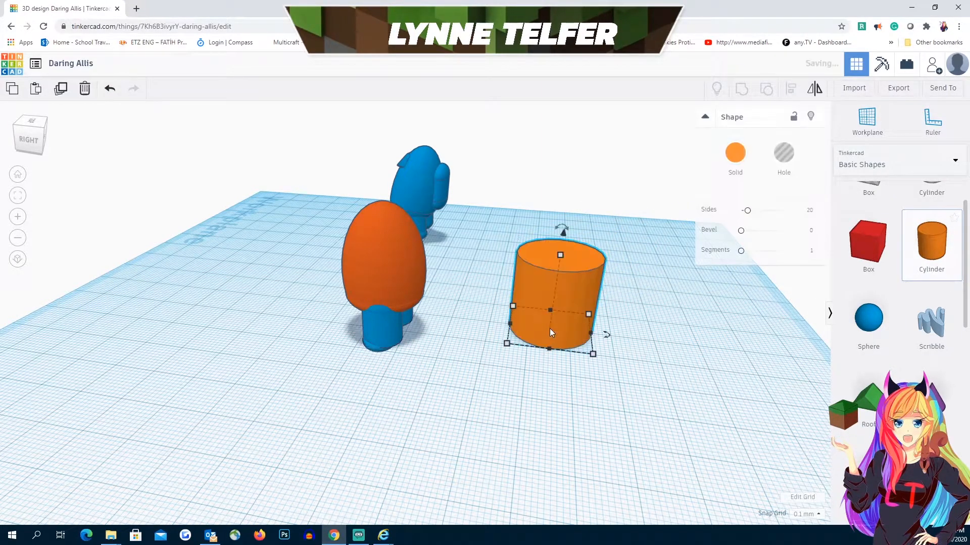
left_click_drag(771, 320, 549, 343)
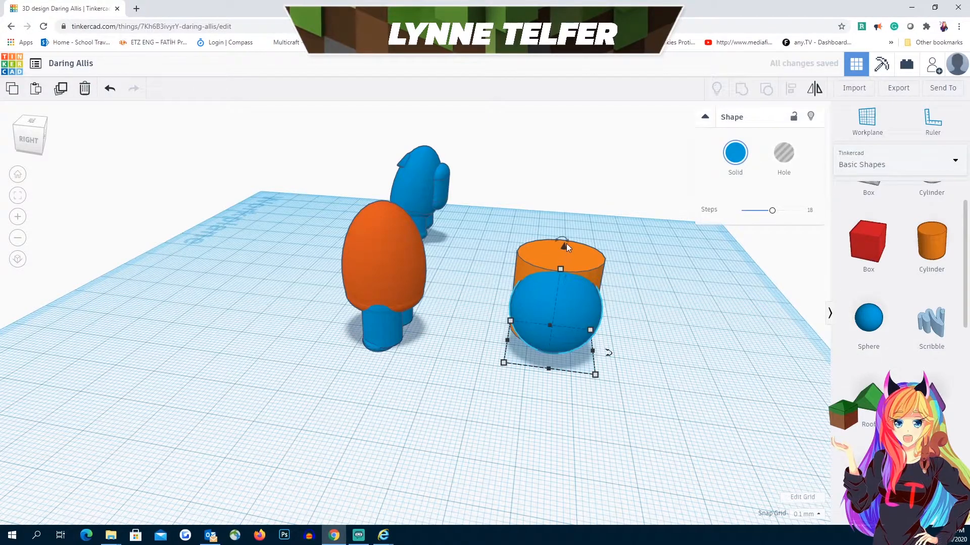
left_click_drag(564, 246, 574, 186)
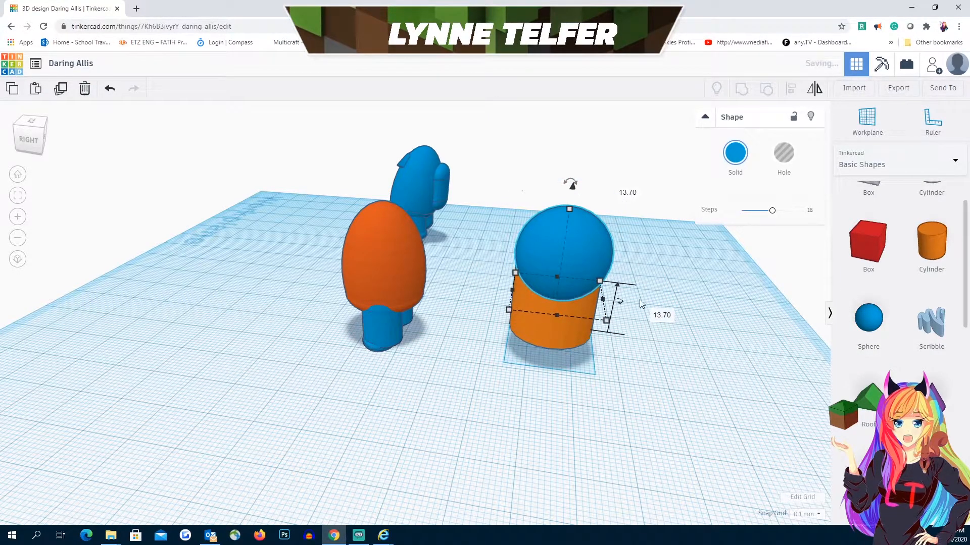
Align the sphere and the cylinder with each other on their centres.
right_click_drag(664, 361, 659, 347)
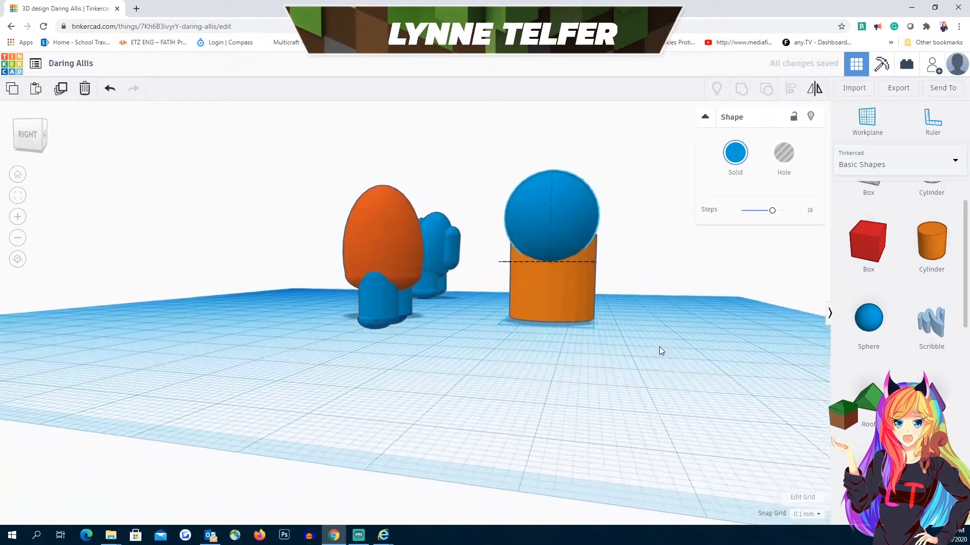
left_click(574, 300)
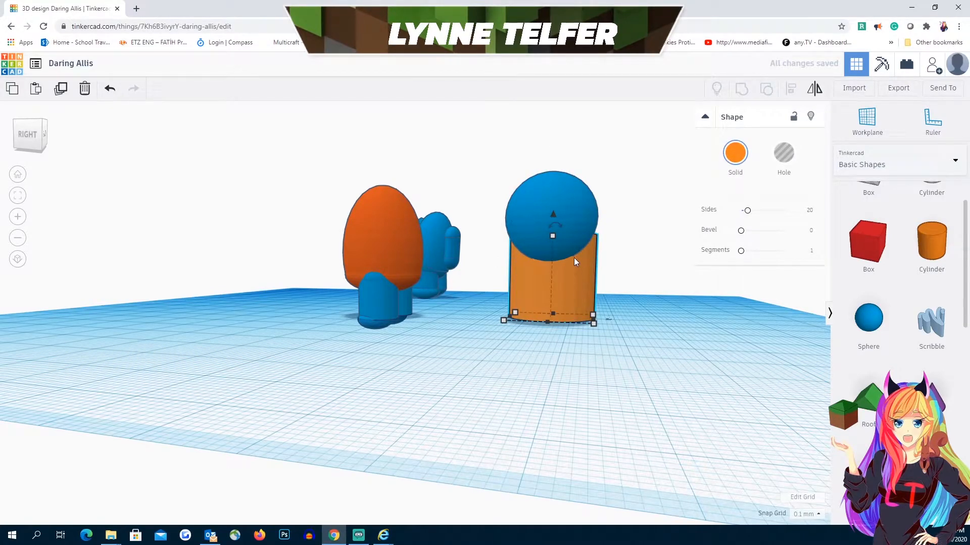
left_click(563, 211)
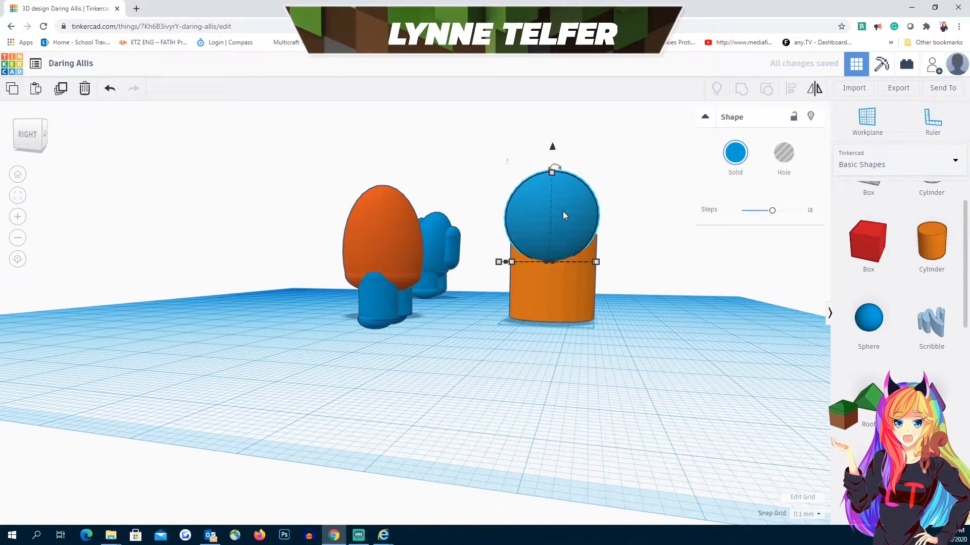
left_click(556, 286, "shift")
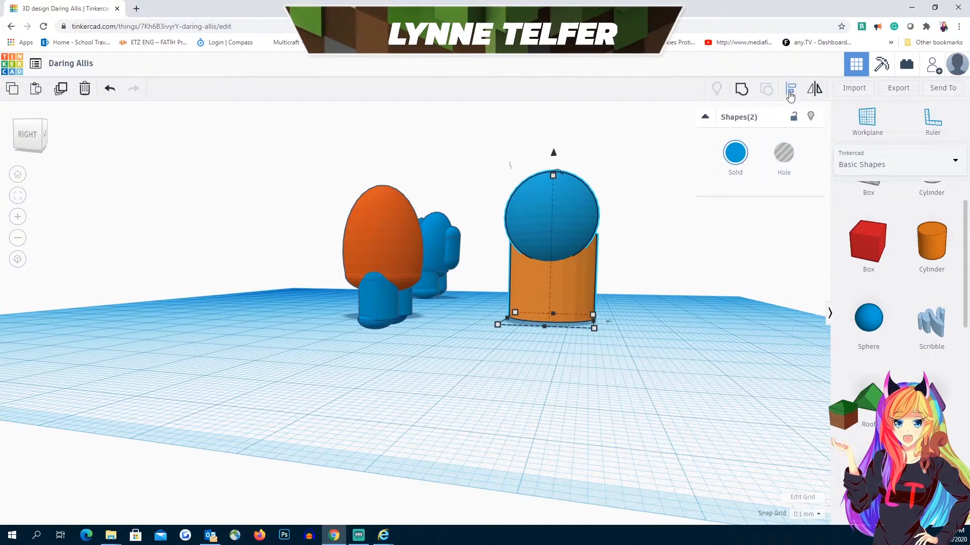
left_click(790, 91)
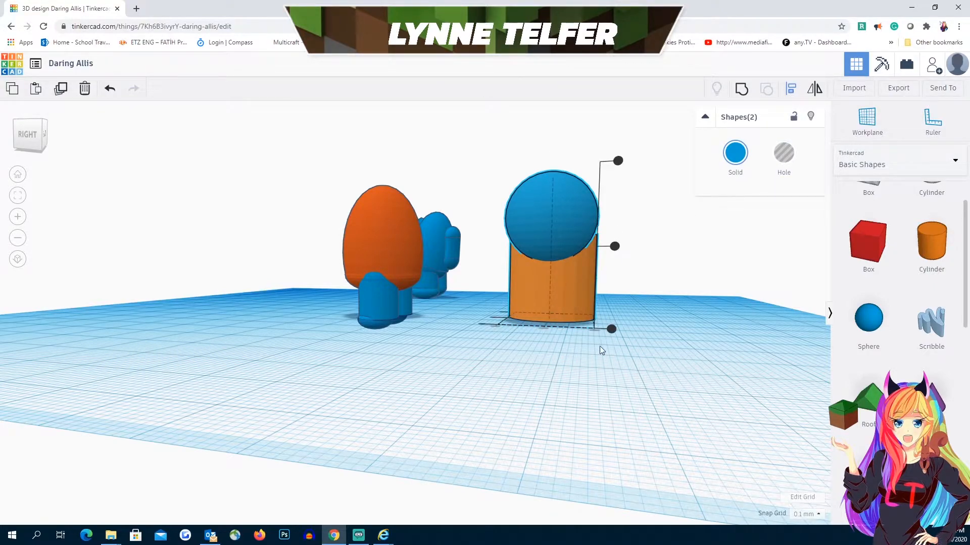
right_click_drag(599, 350, 542, 394)
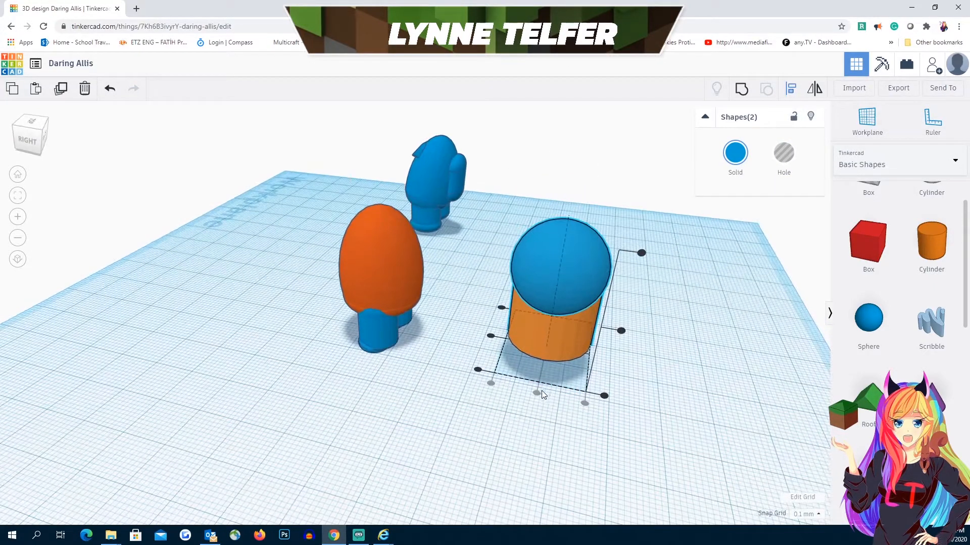
left_click(490, 335)
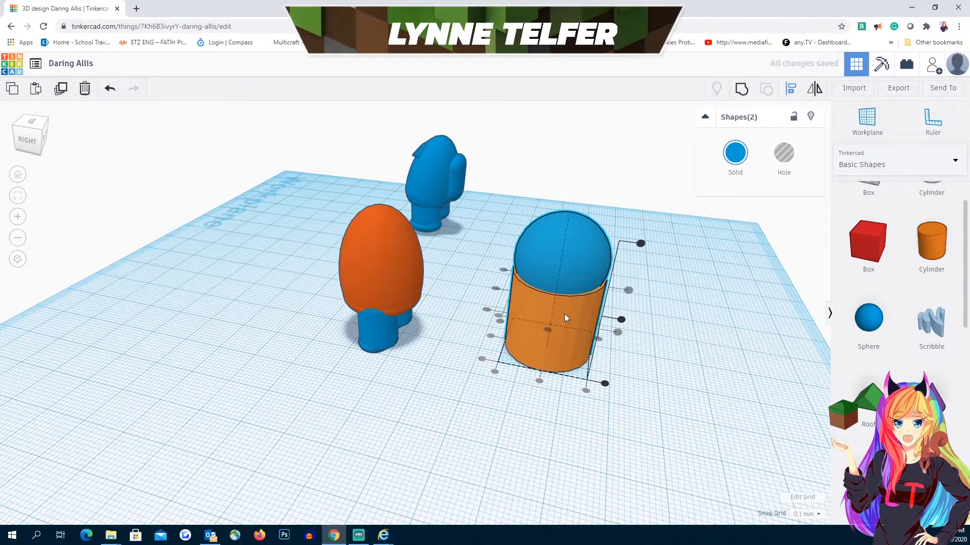
Lower the blue sphere 4.1 mm so it sinks into the top of the cylinder.
left_click(687, 349)
left_click(586, 250)
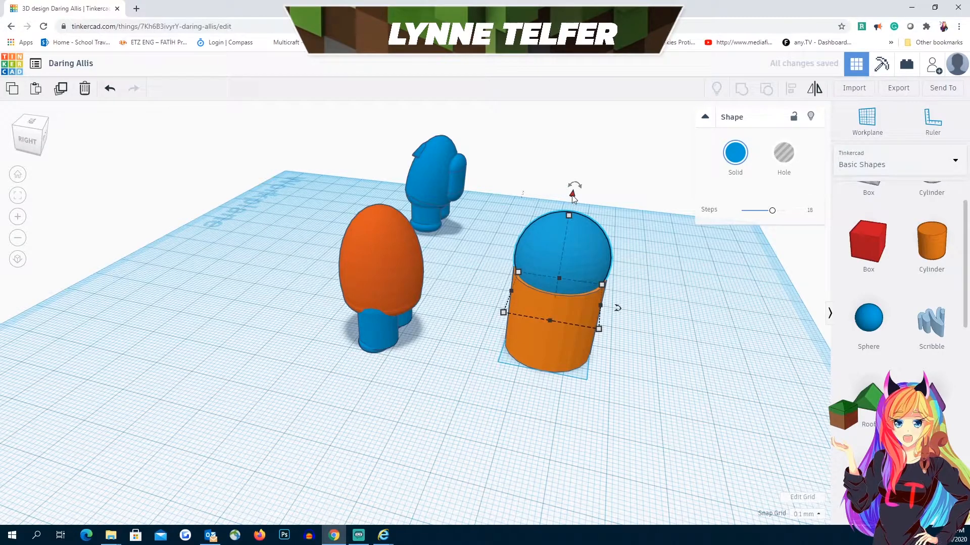
left_click_drag(572, 193, 573, 214)
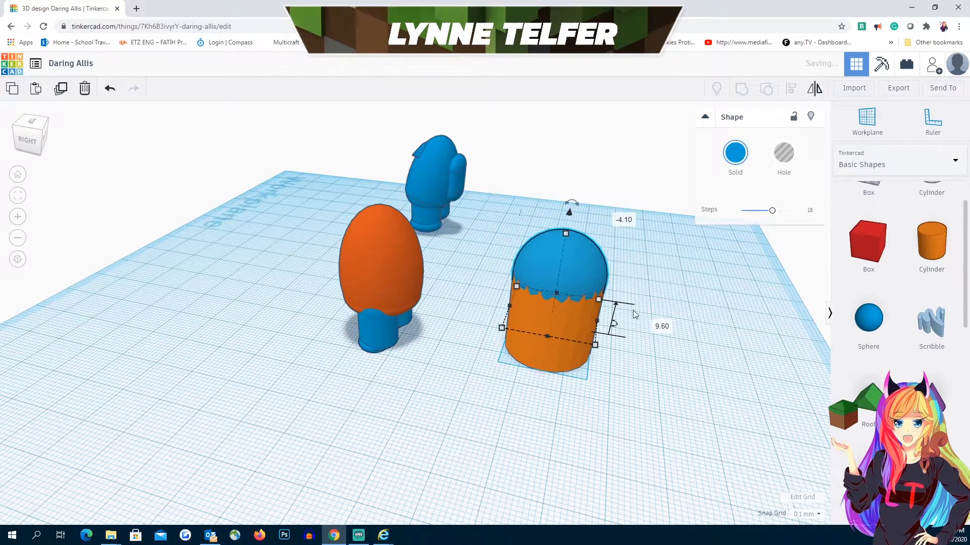
left_click(651, 368)
Raise the sphere and cylinder together 15.6 mm above the workplane.
right_click_drag(639, 392, 647, 372)
left_click_drag(494, 175, 619, 319)
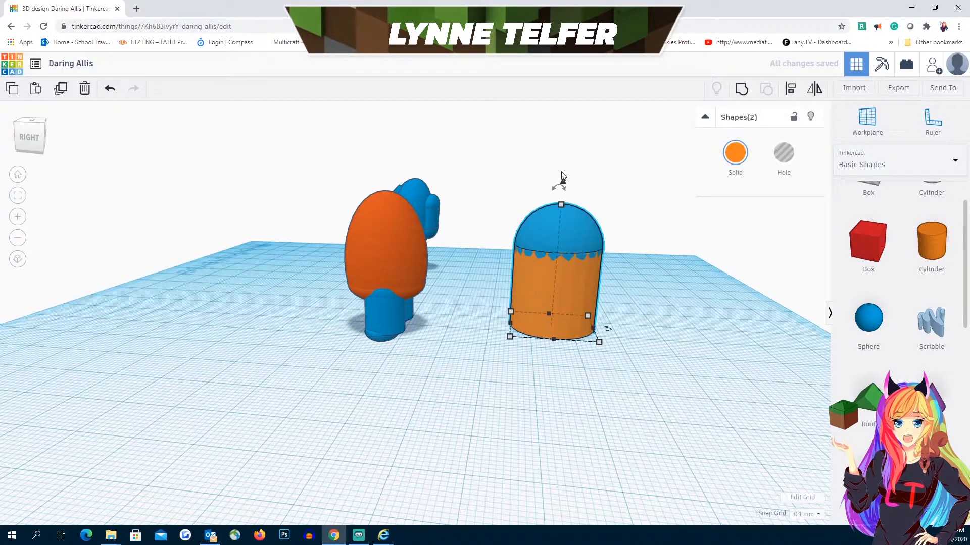
left_click_drag(563, 182, 569, 108)
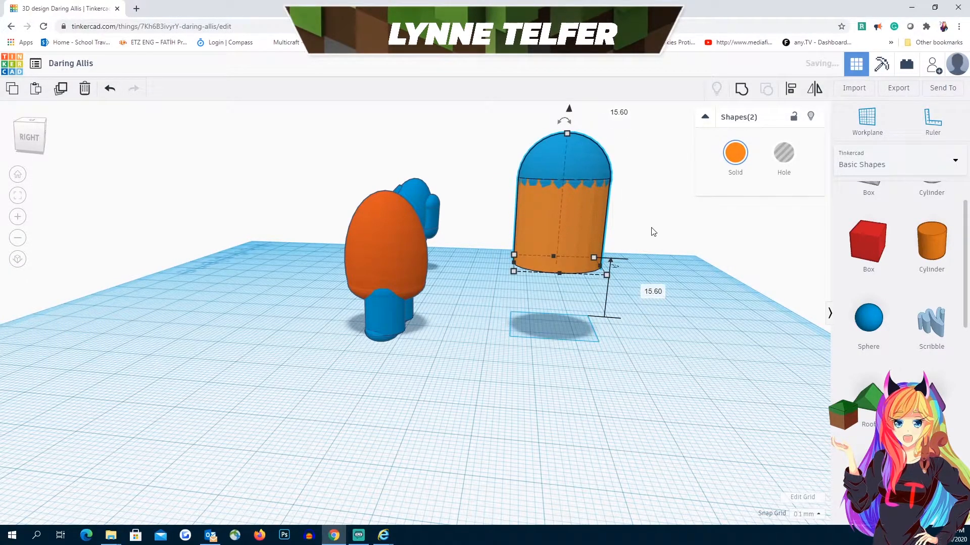
left_click(653, 208)
Make a copy of the sphere and place it directly beneath the raised cylinder.
left_click(559, 147)
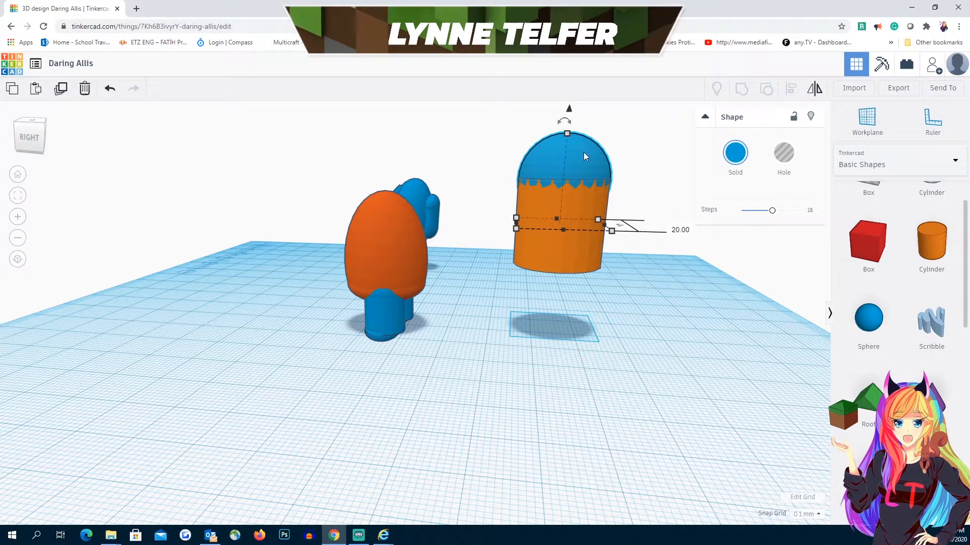
key("ctrl+v")
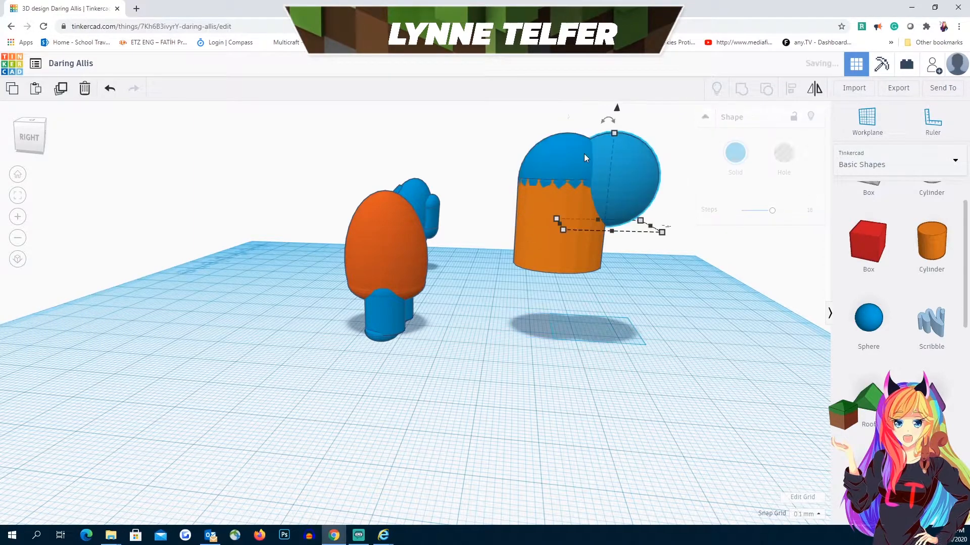
mouse_move(625, 165)
left_mouse_down()
mouse_move(600, 235)
mouse_move(609, 160)
mouse_move(608, 173)
left_mouse_up()
right_click_drag(690, 305, 525, 362)
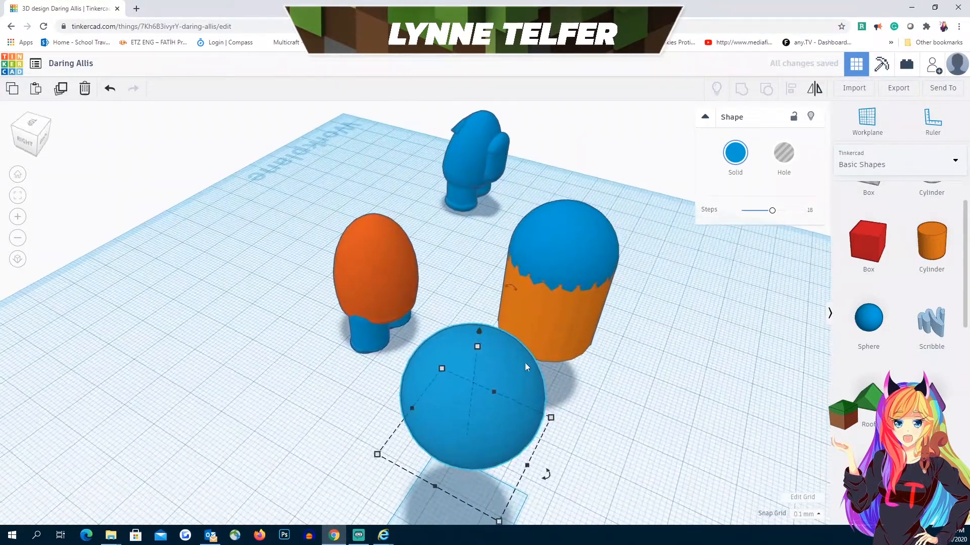
left_click_drag(525, 362, 587, 307)
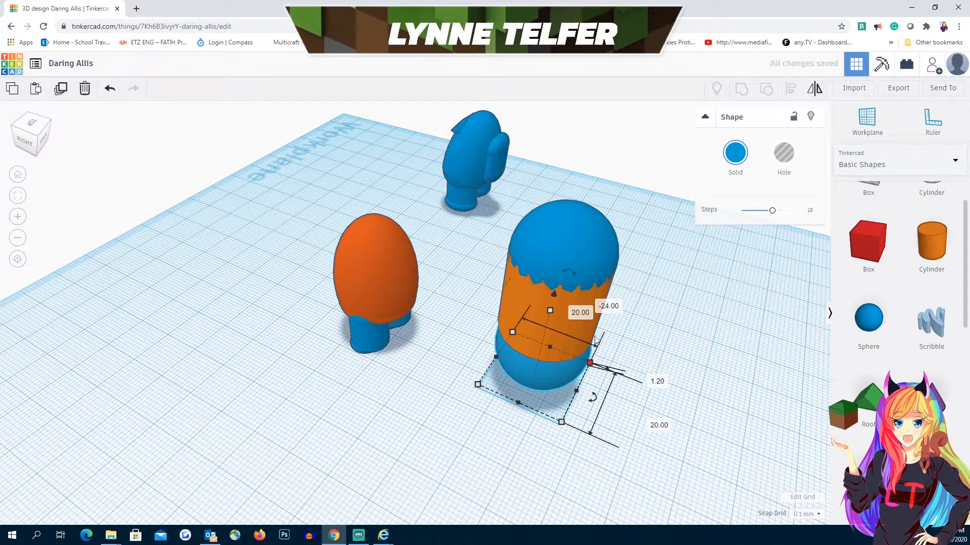
Group the top sphere and the cylinder into one shape, leaving the lower sphere separate.
right_click_drag(486, 238, 500, 124)
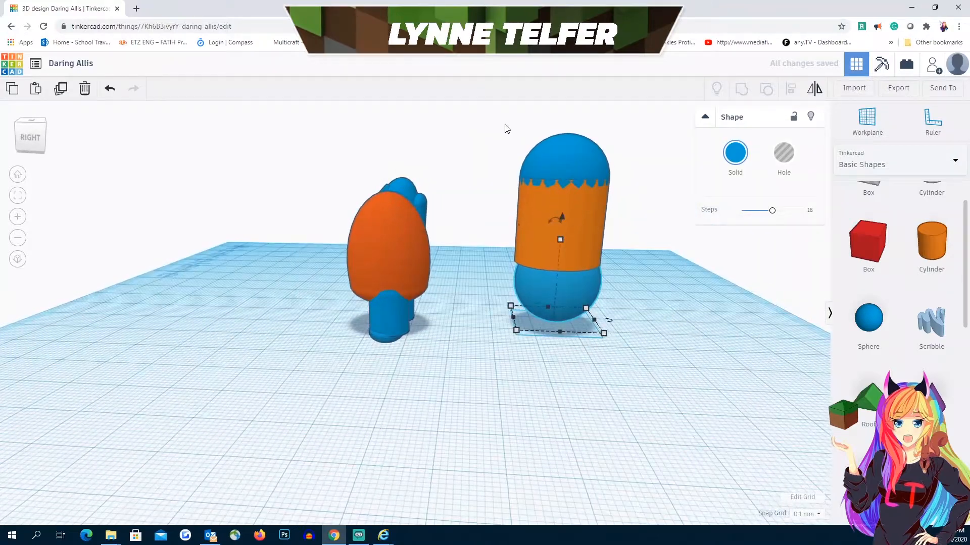
left_click_drag(499, 123, 624, 223)
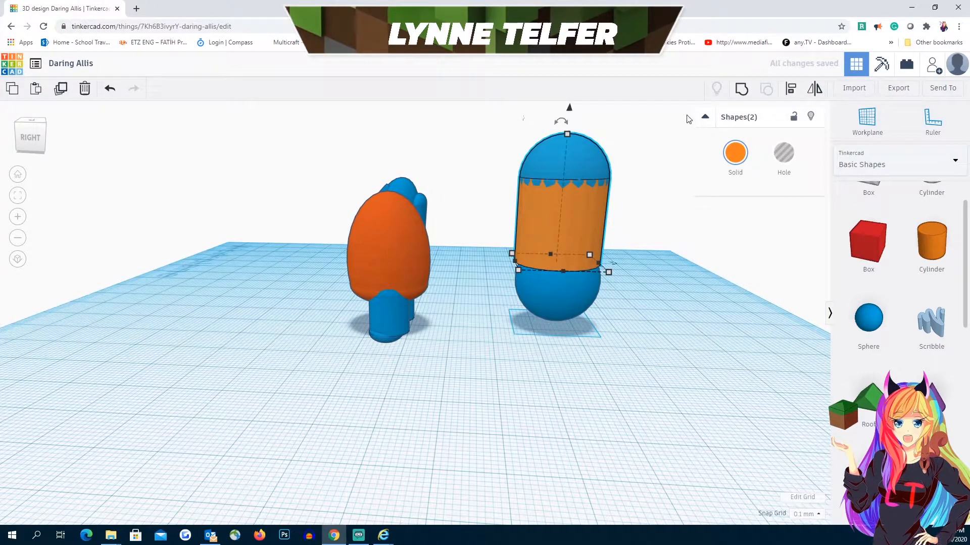
left_click(741, 90)
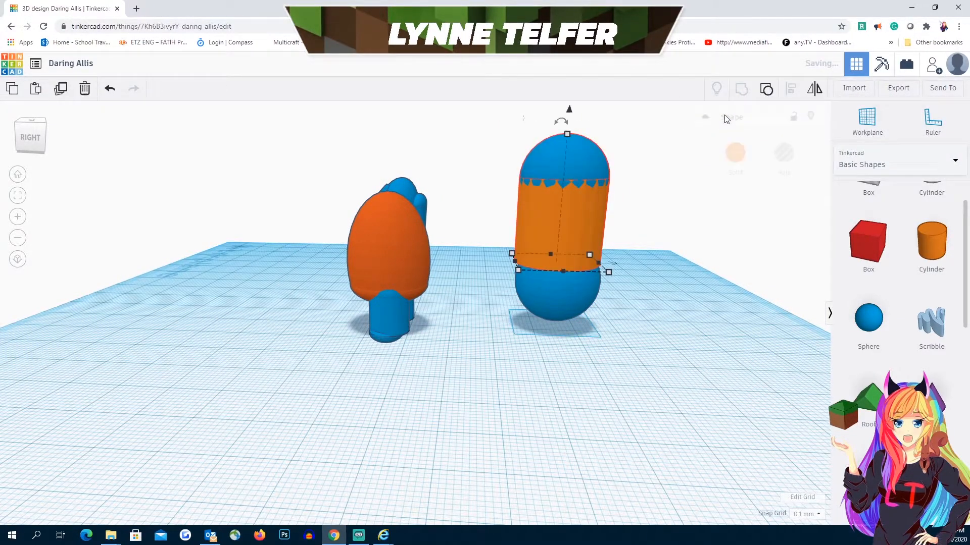
Align the lower sphere and the grouped orange shape on their centres.
left_click(563, 297)
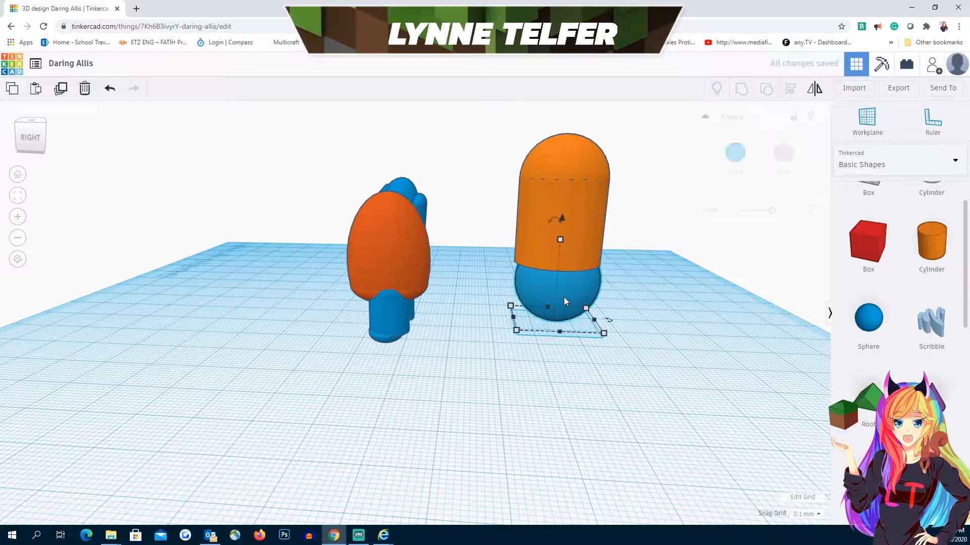
left_click(564, 204, "shift")
left_click(791, 90)
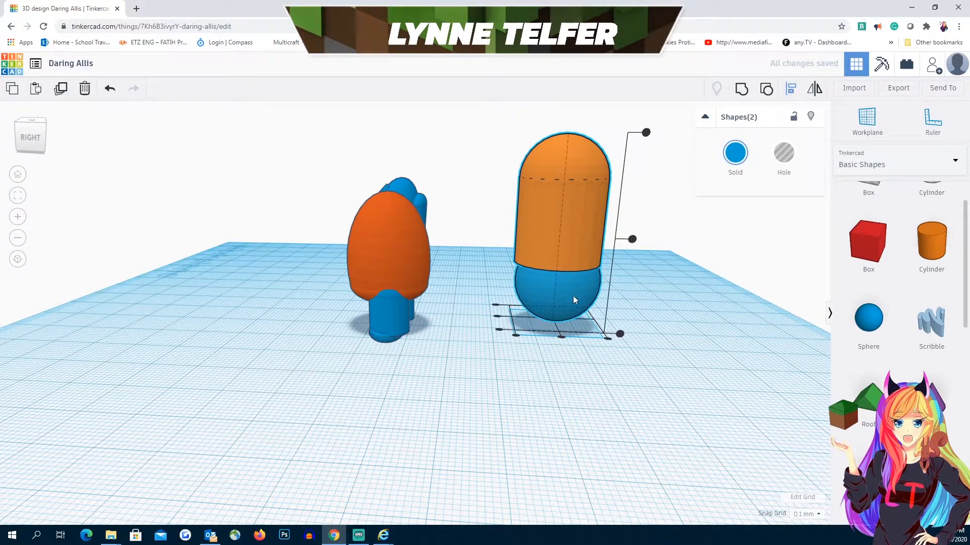
left_click(498, 319)
left_click(556, 355)
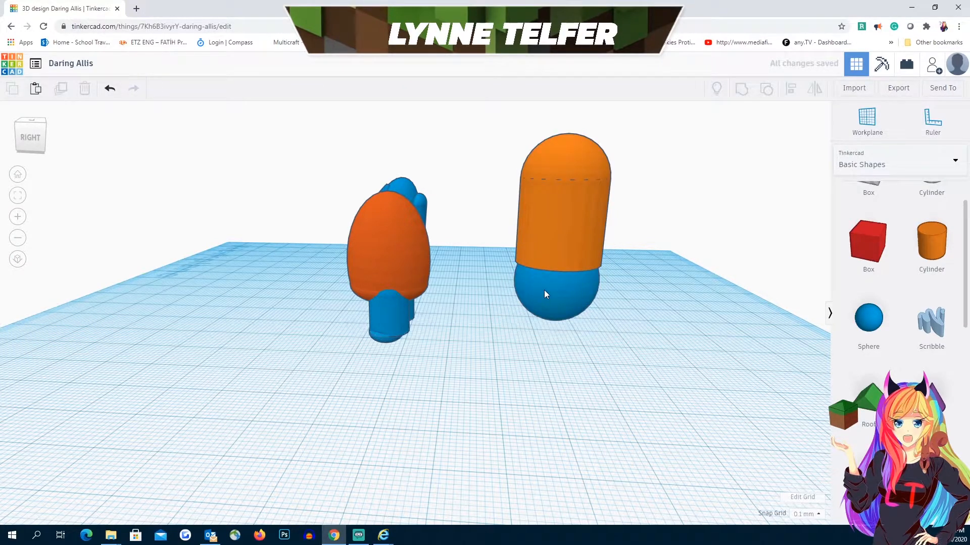
Raise the lower sphere 4.5 mm into the bottom of the orange shape.
left_click(544, 291)
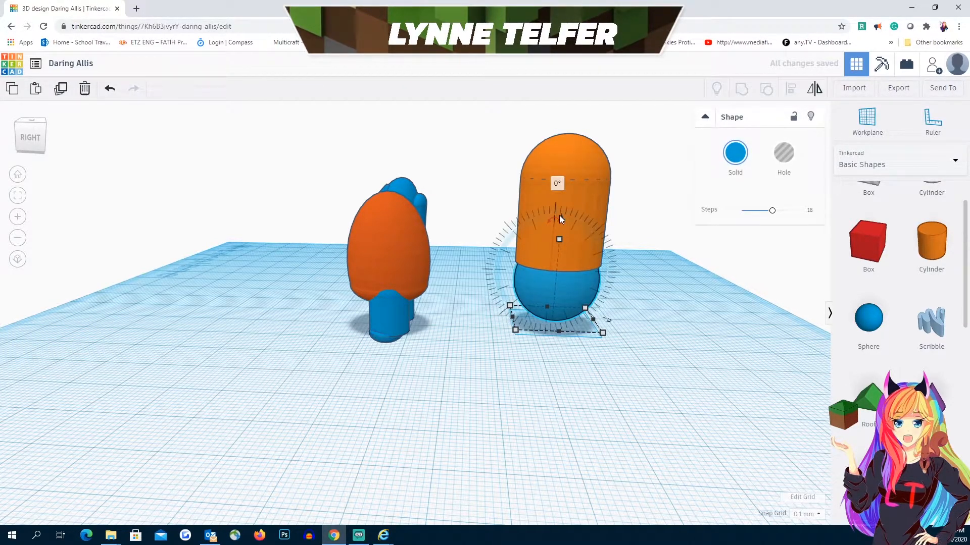
left_click_drag(561, 216, 561, 196)
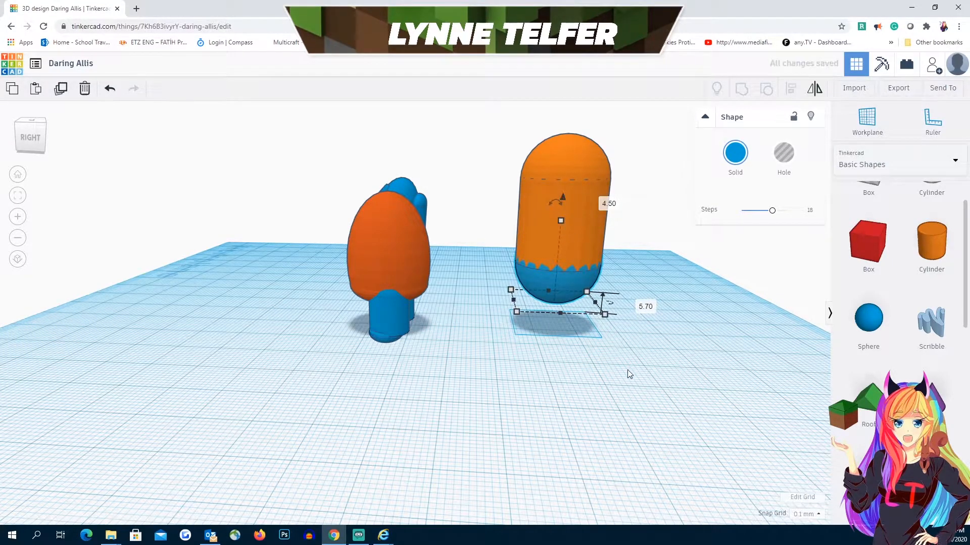
left_click(496, 207)
Group the orange shape and the lower sphere into a single capsule.
left_click_drag(516, 126, 634, 339)
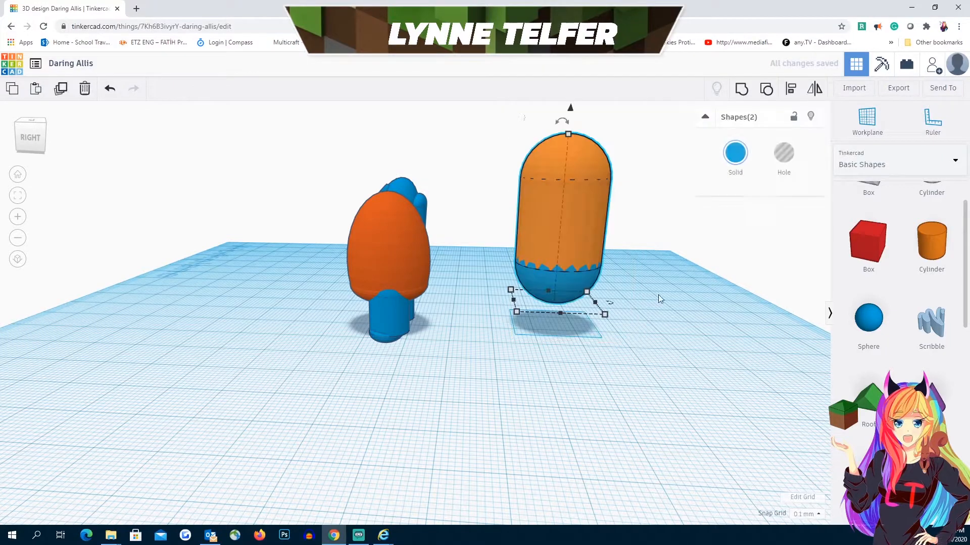
left_click(767, 91)
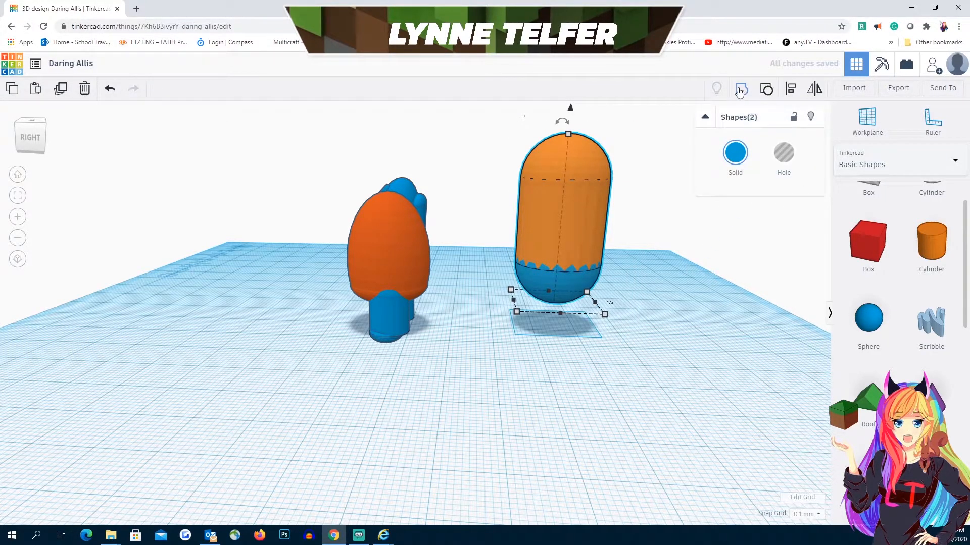
left_click(675, 236)
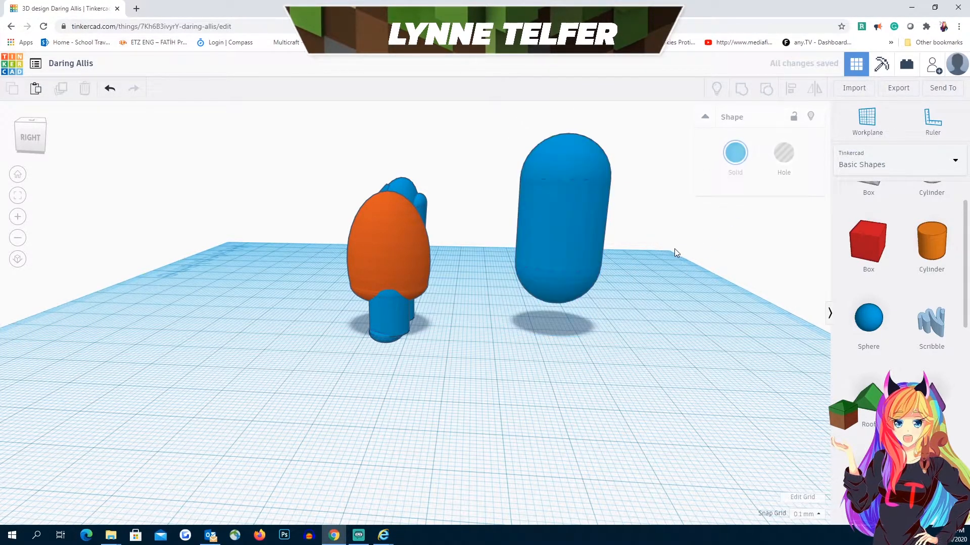
Shrink the capsule to about 9.08 mm wide, 5.30 mm deep and 17.10 mm tall.
right_click_drag(674, 249, 501, 297)
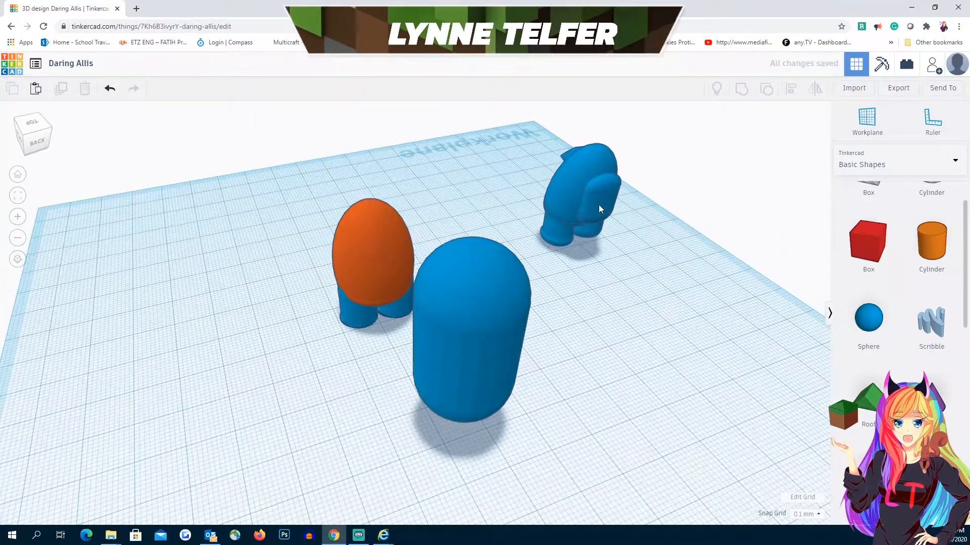
left_click(490, 338)
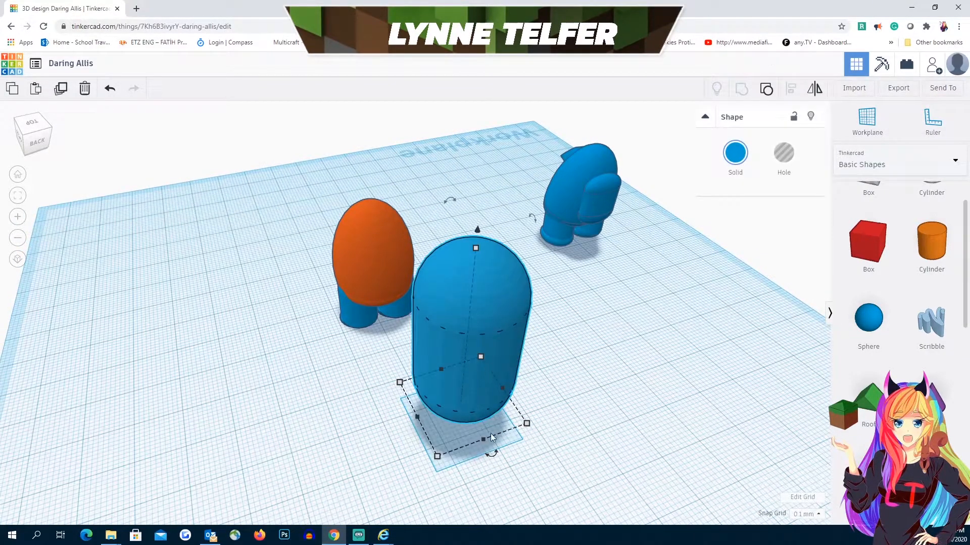
left_click_drag(483, 438, 481, 424)
left_click_drag(468, 405, 465, 398)
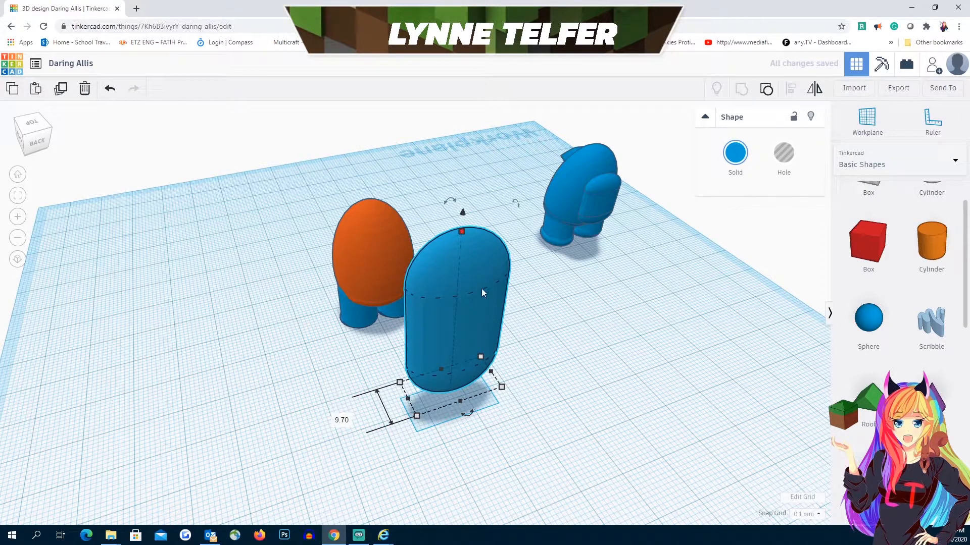
left_click_drag(501, 387, 448, 387)
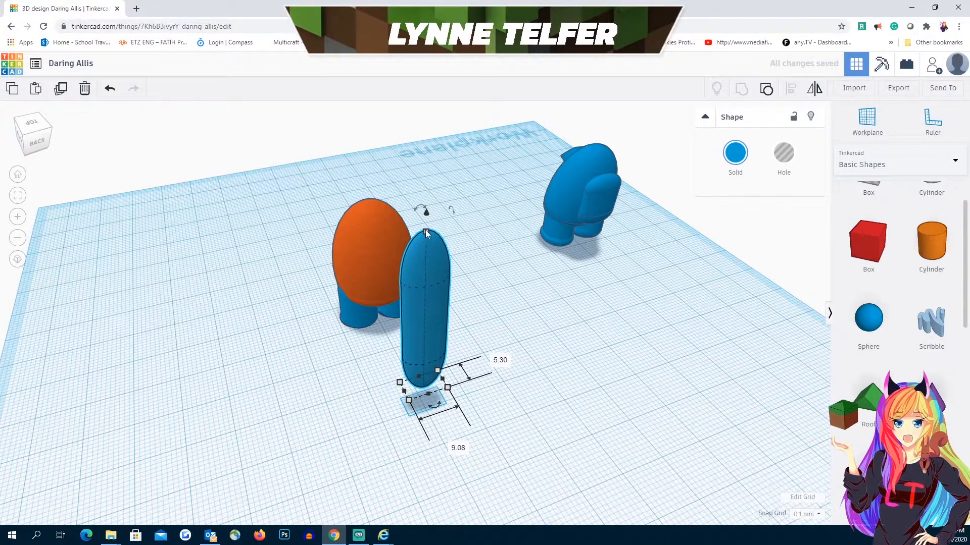
left_click_drag(426, 231, 429, 327)
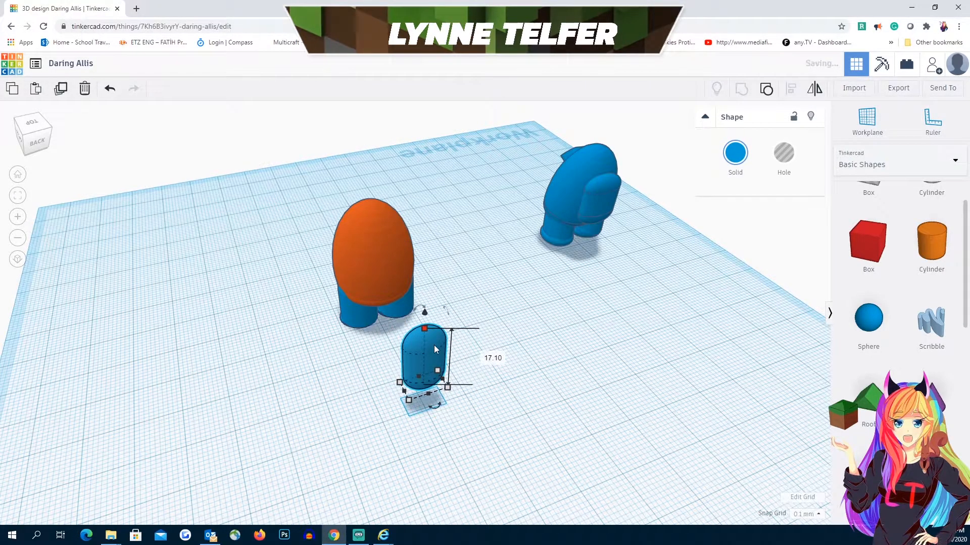
Compare the capsule with the finished blue character's backpack, and place it raised against the back of the orange body.
left_click_drag(428, 363, 614, 231)
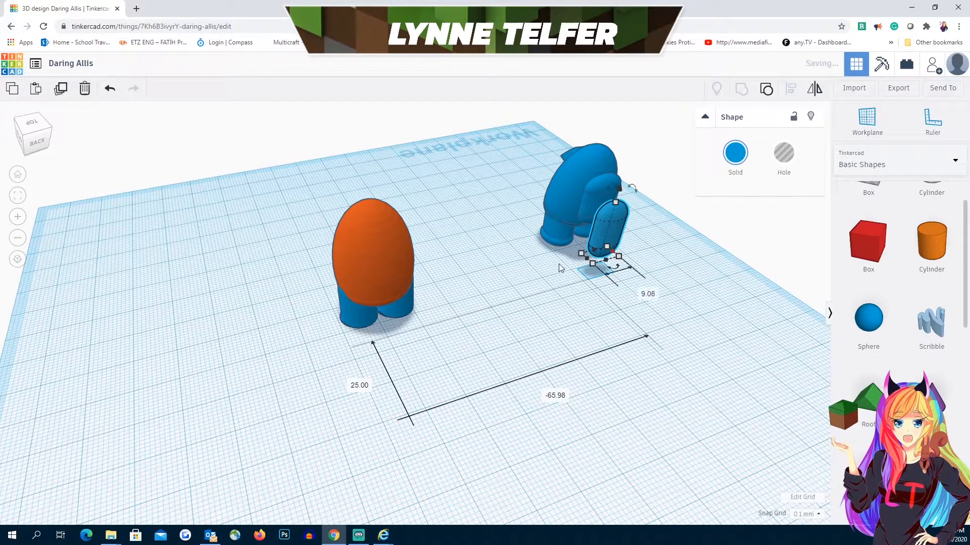
right_click_drag(559, 264, 585, 217)
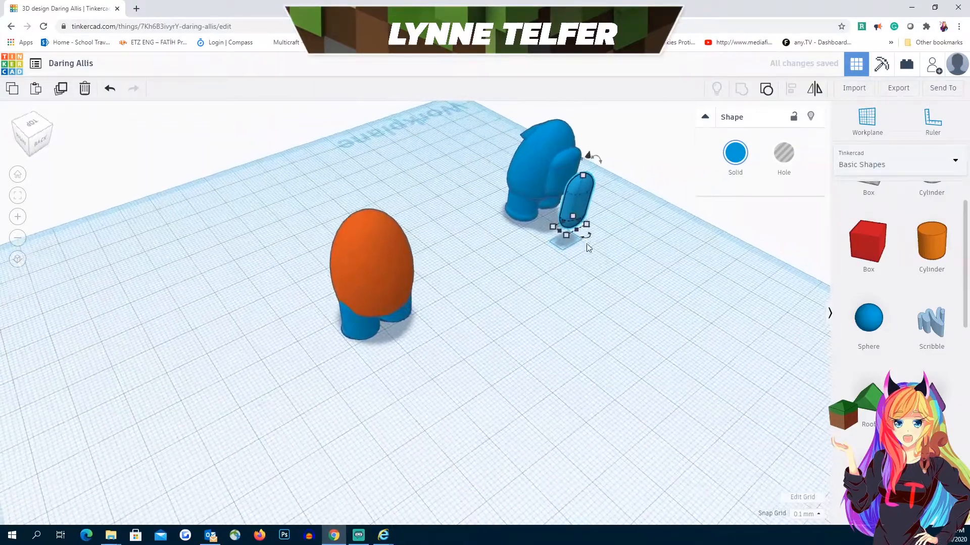
left_click_drag(579, 215, 396, 309)
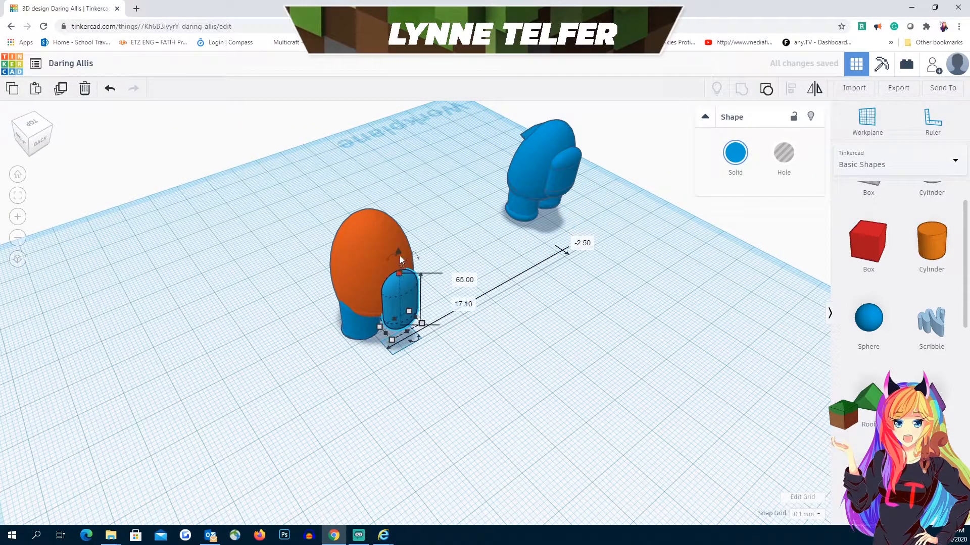
left_click_drag(398, 250, 400, 240)
Resize the backpack capsule to about 11.17 mm wide and 4.80 mm deep.
right_click_drag(404, 301, 377, 273)
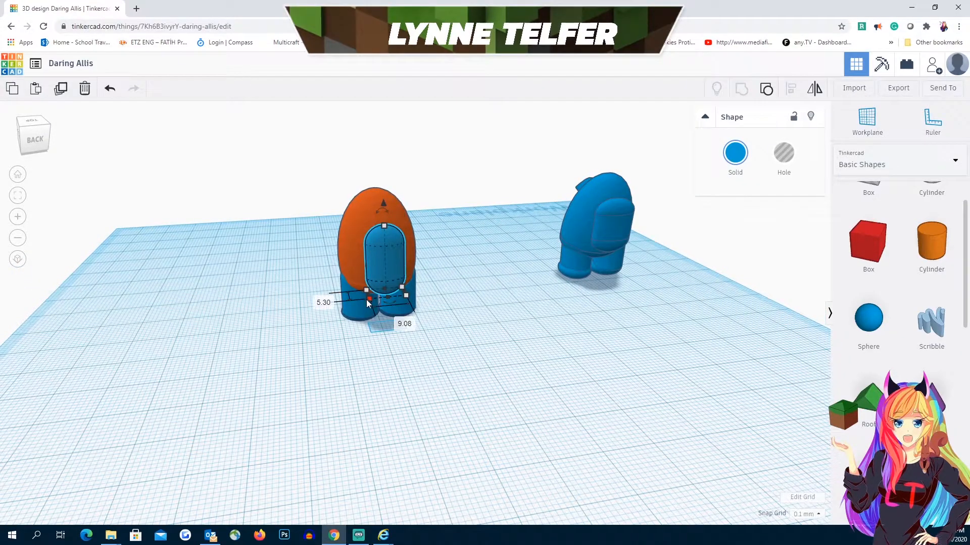
left_click_drag(365, 299, 360, 301)
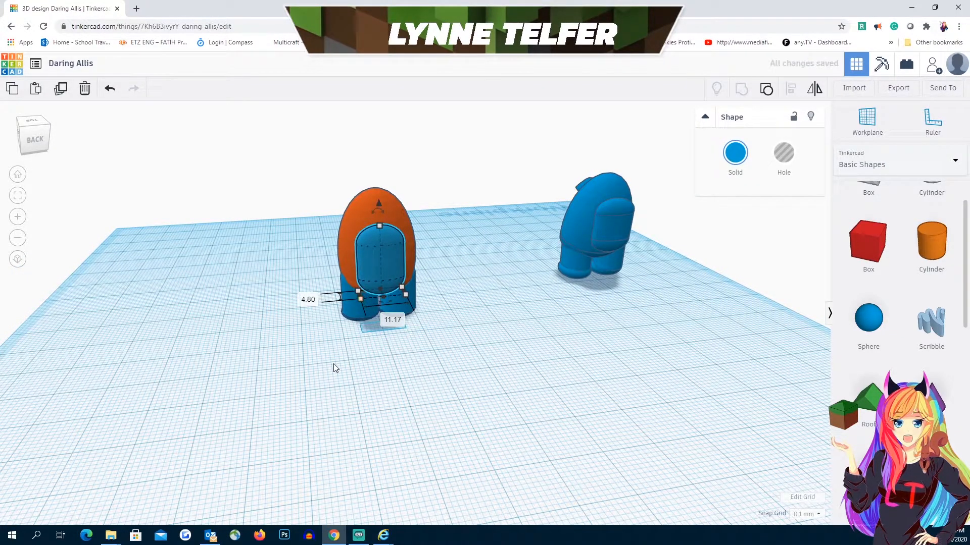
right_click_drag(340, 371, 550, 362)
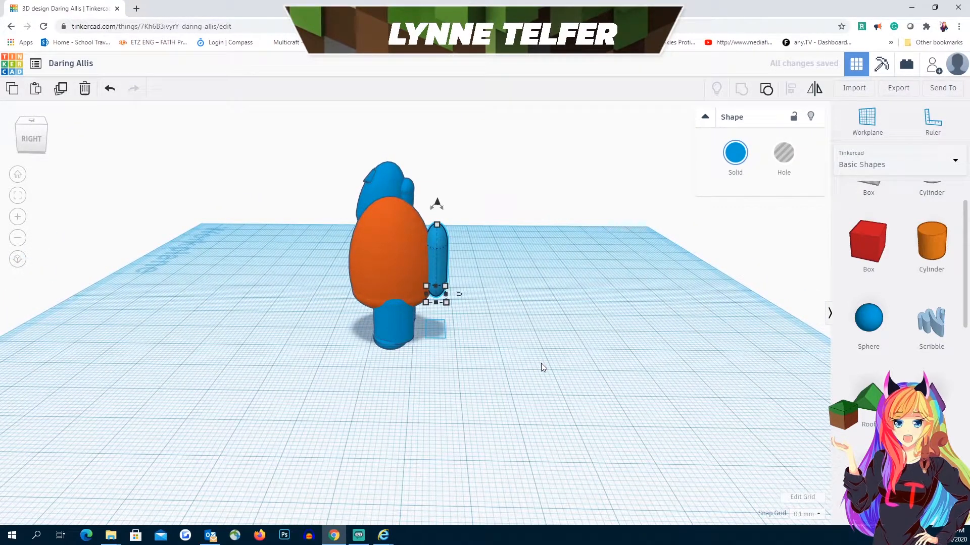
scroll(541, 364, "up", 2)
scroll(541, 363, "down", 2)
left_click(495, 270)
Group only the orange body and the backpack into one shape, keeping the legs separate.
right_click_drag(429, 402, 595, 409)
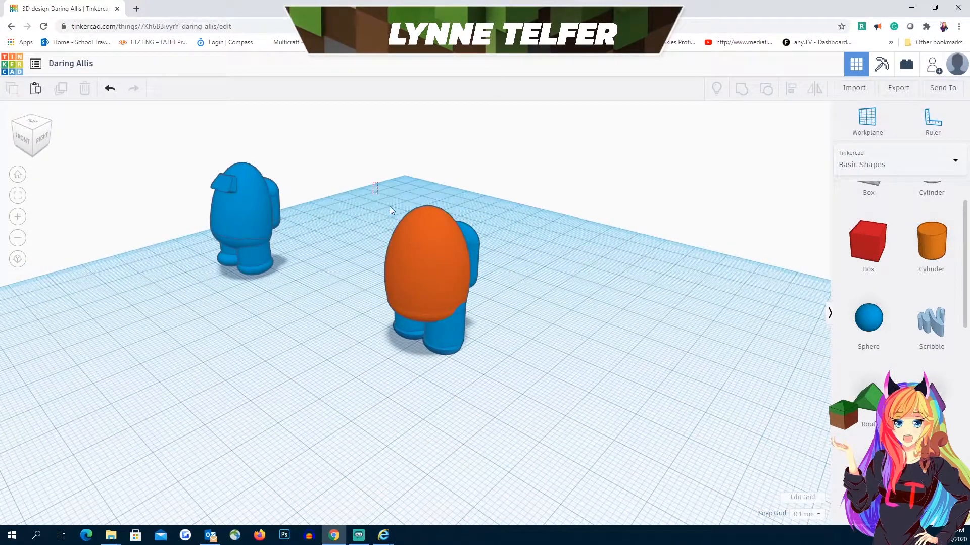
left_click_drag(390, 209, 513, 282)
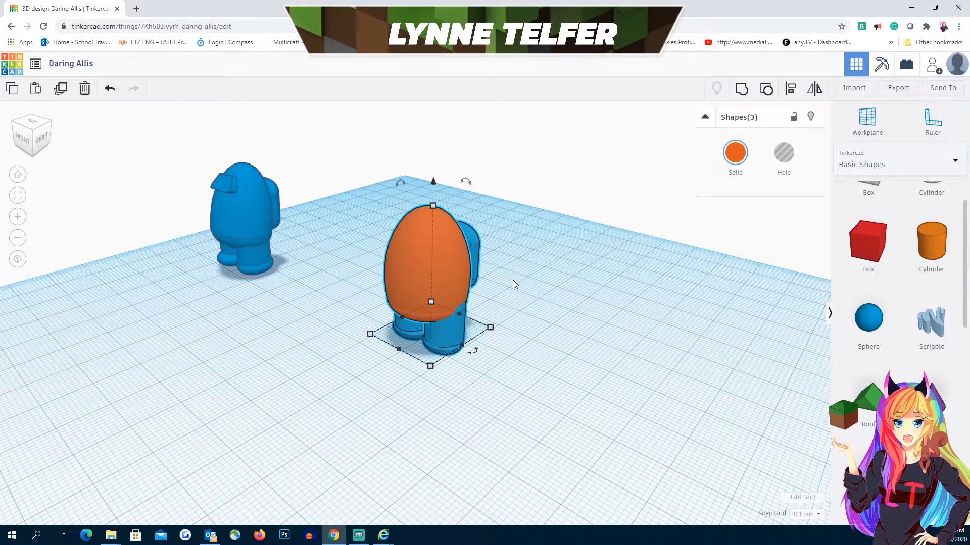
left_click(514, 284)
left_click_drag(368, 200, 490, 244)
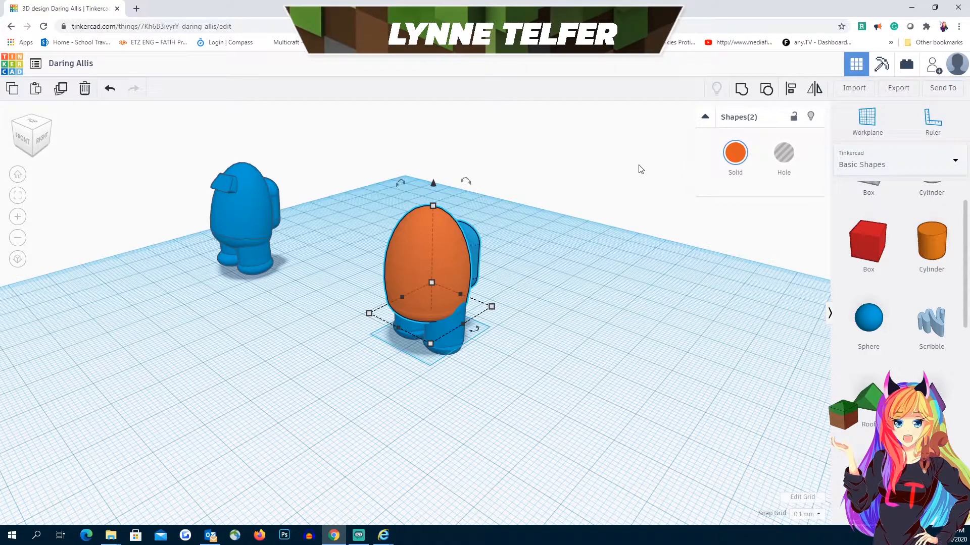
left_click(741, 89)
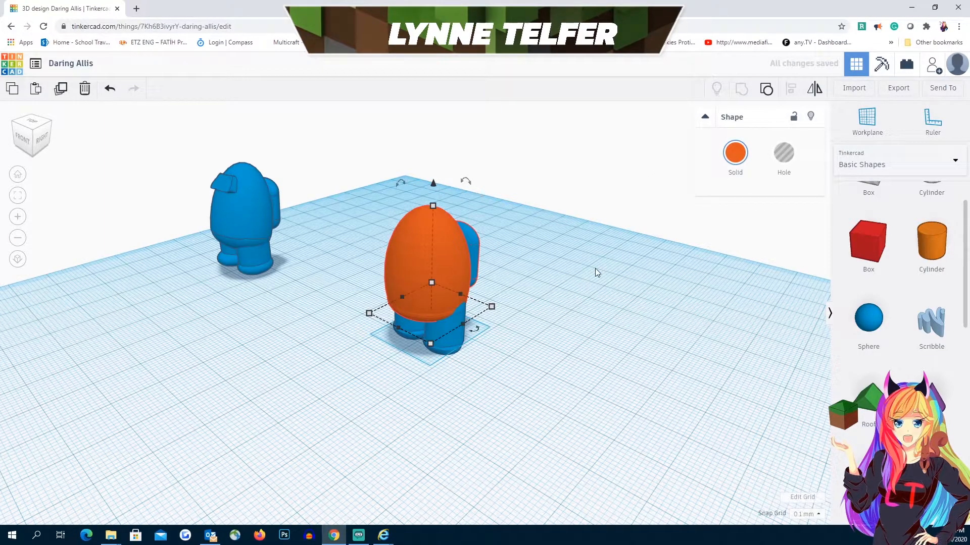
left_click(568, 289)
right_click_drag(568, 289, 537, 301)
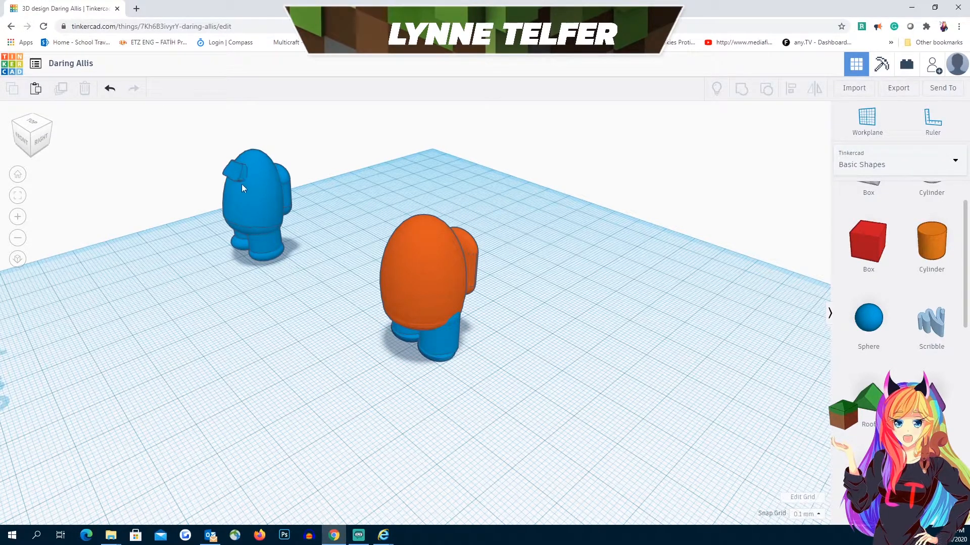
Scribble a filled trapezoid for the visor, about five major grid squares wide at the base, three at the top and two tall.
right_click_drag(316, 316, 439, 307)
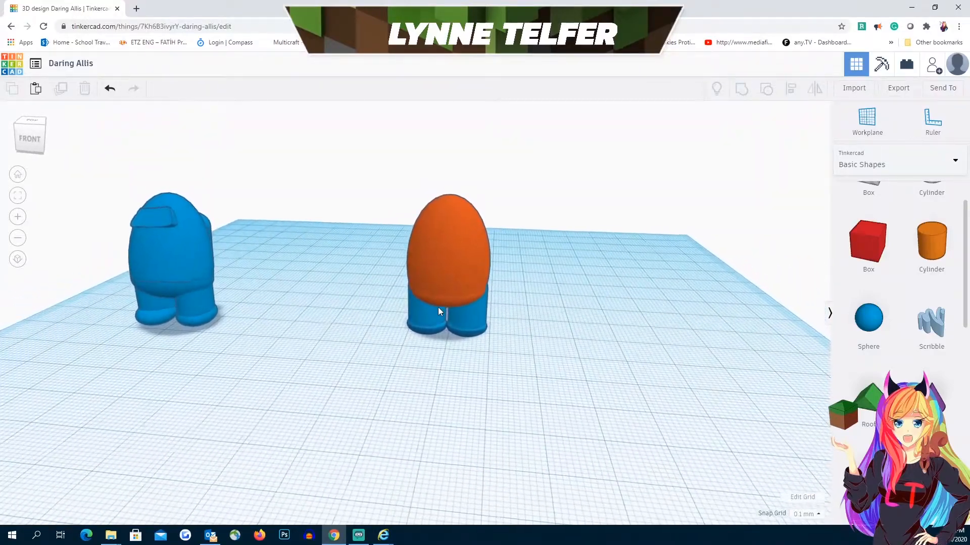
scroll(488, 344, "down", 2)
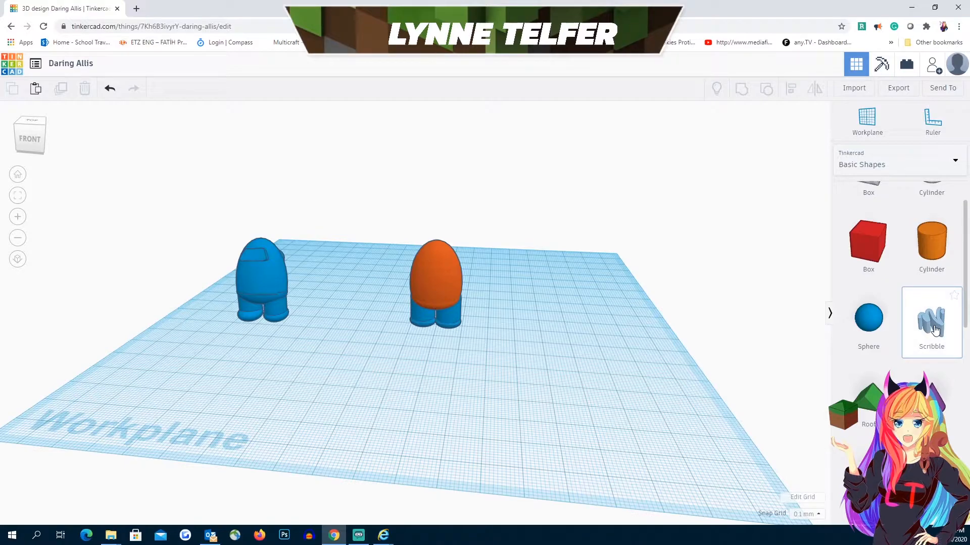
mouse_move(935, 330)
left_mouse_down()
mouse_move(465, 365)
mouse_move(479, 380)
left_mouse_up()
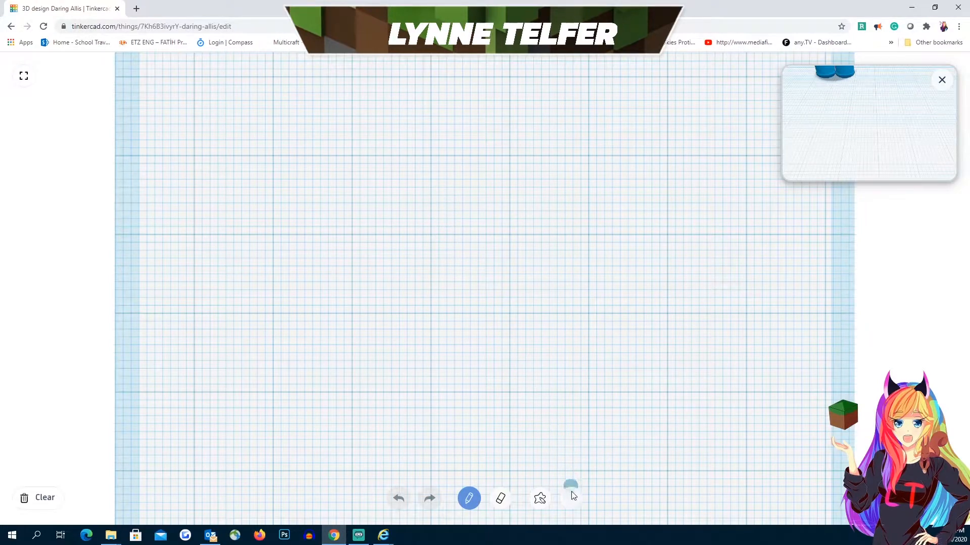
left_click(545, 501)
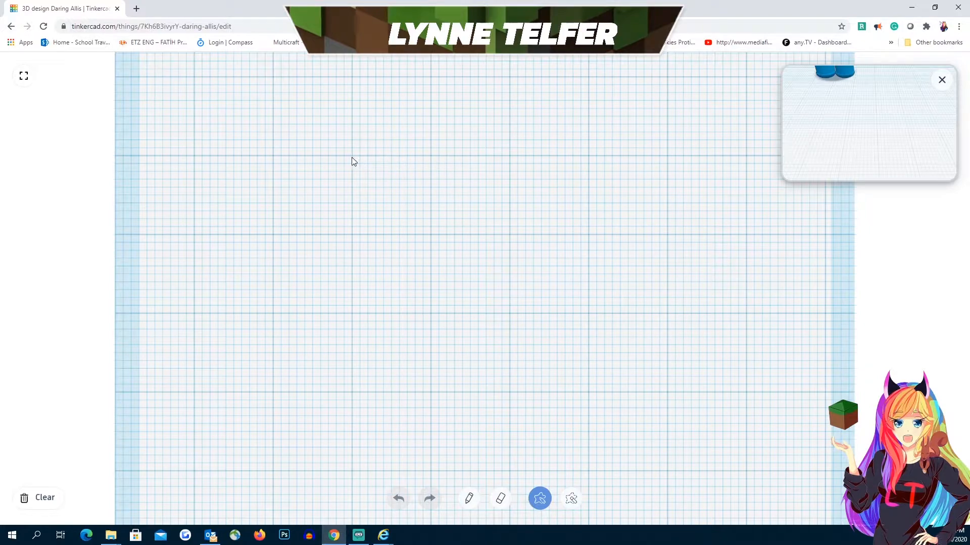
mouse_move(371, 156)
left_mouse_down()
mouse_move(585, 159)
mouse_move(662, 315)
mouse_move(283, 316)
mouse_move(274, 302)
mouse_move(331, 199)
left_mouse_up()
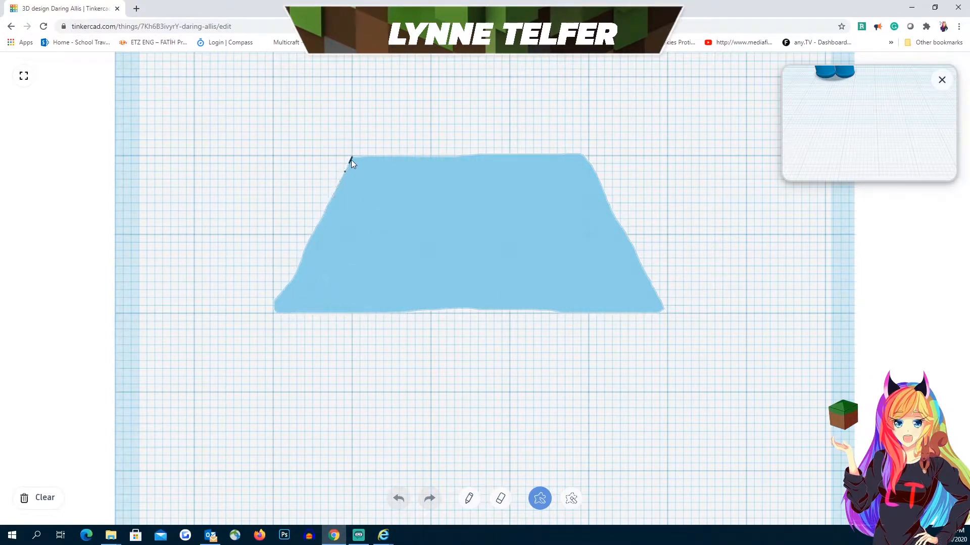
left_click_drag(352, 163, 354, 155)
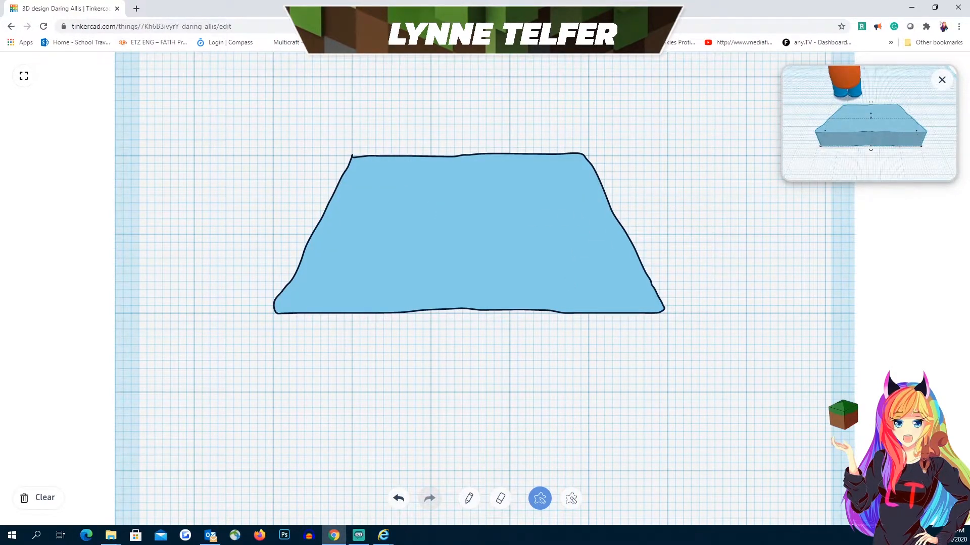
left_click(932, 498)
Stand the scribbled trapezoid upright and shrink it to visor size, about 9.58 mm wide and 4.65 mm deep.
scroll(516, 408, "down", 3)
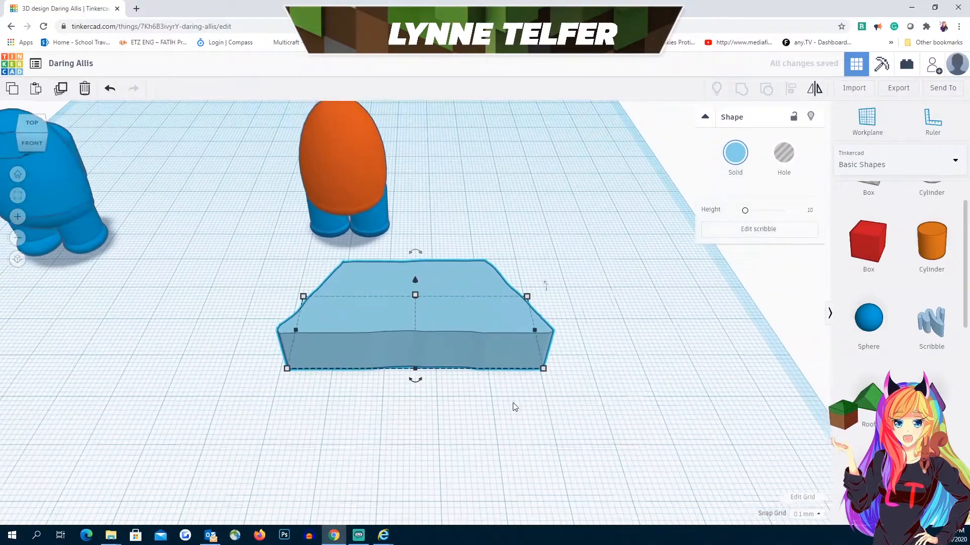
scroll(505, 399, "down", 3)
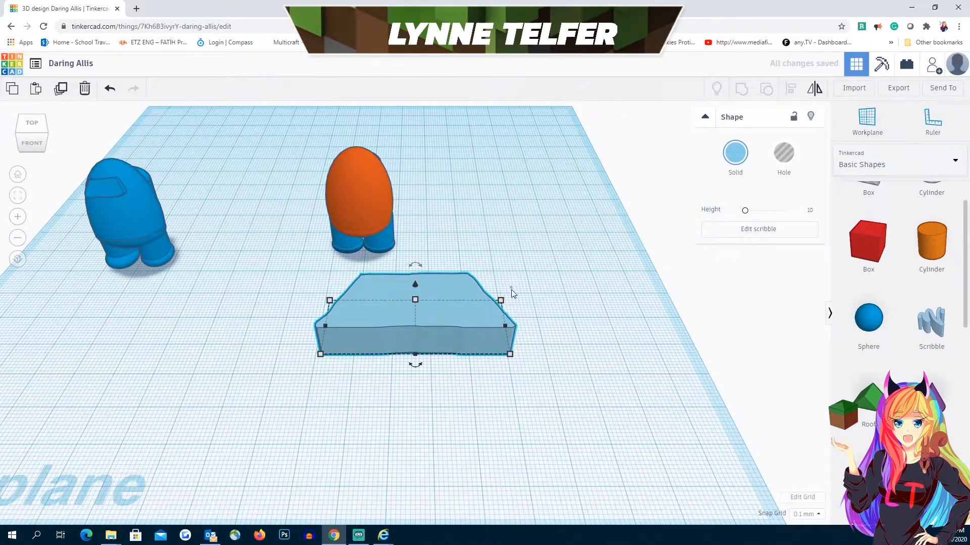
left_click_drag(518, 305, 359, 330)
left_click(507, 314)
left_click_drag(338, 281, 342, 321)
Place the visor against the front of the orange body, raised about 23.60 mm above the workplane.
right_click_drag(435, 359, 357, 326)
mouse_move(358, 319)
left_mouse_down()
mouse_move(253, 237)
mouse_move(317, 269)
mouse_move(389, 237)
mouse_move(414, 274)
left_mouse_up()
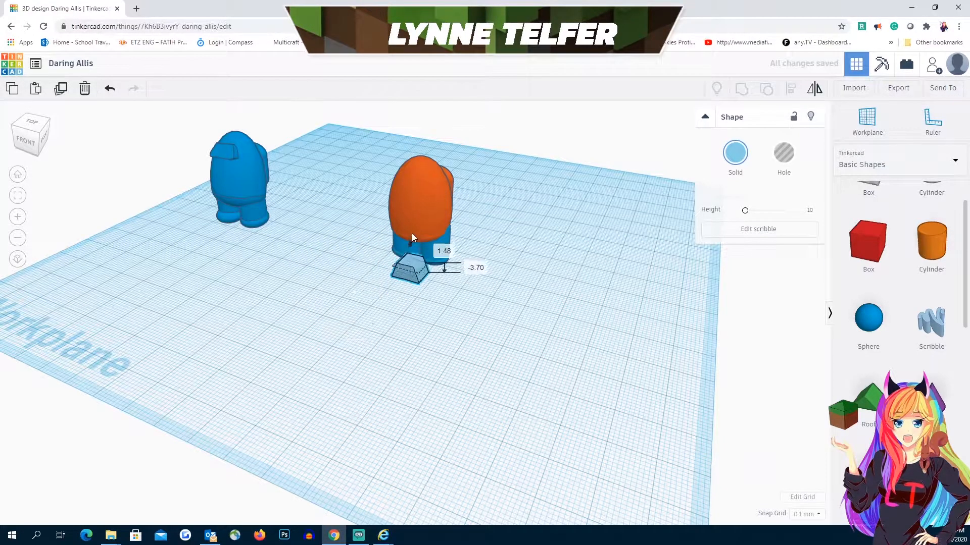
left_click_drag(411, 236, 422, 160)
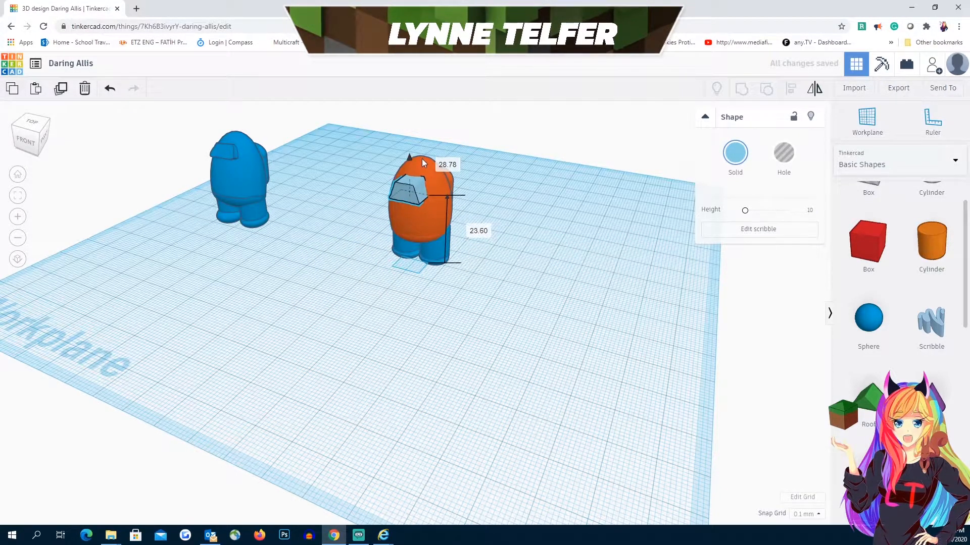
left_click_drag(404, 202, 408, 199)
right_click_drag(500, 229, 417, 203)
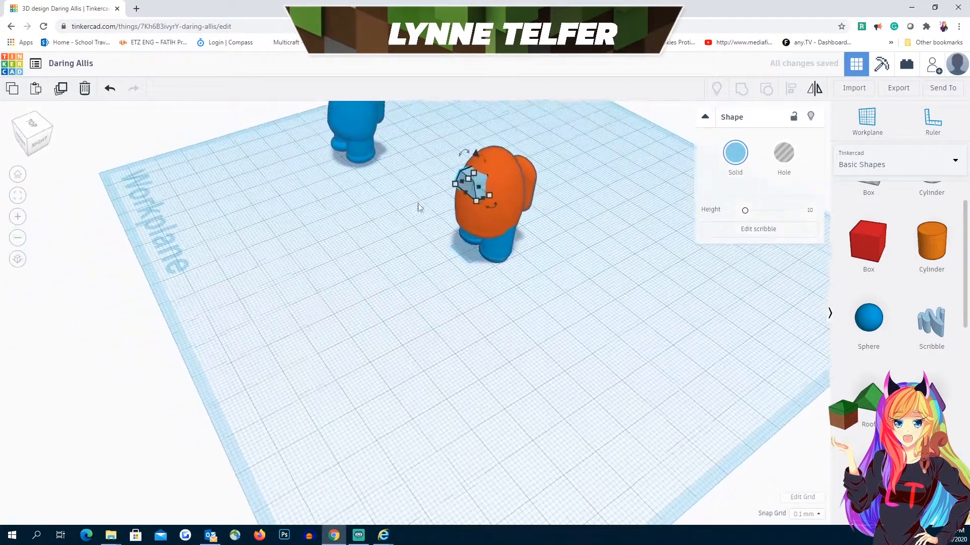
Sink the visor partly into the front of the orange body and raise it to 24.60 mm above the workplane.
left_click(489, 180)
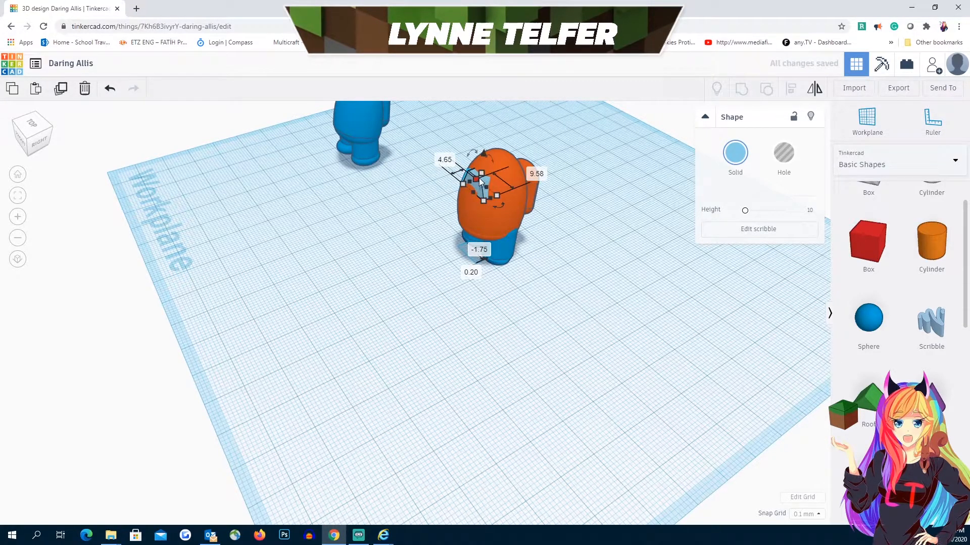
right_click_drag(480, 176, 499, 241)
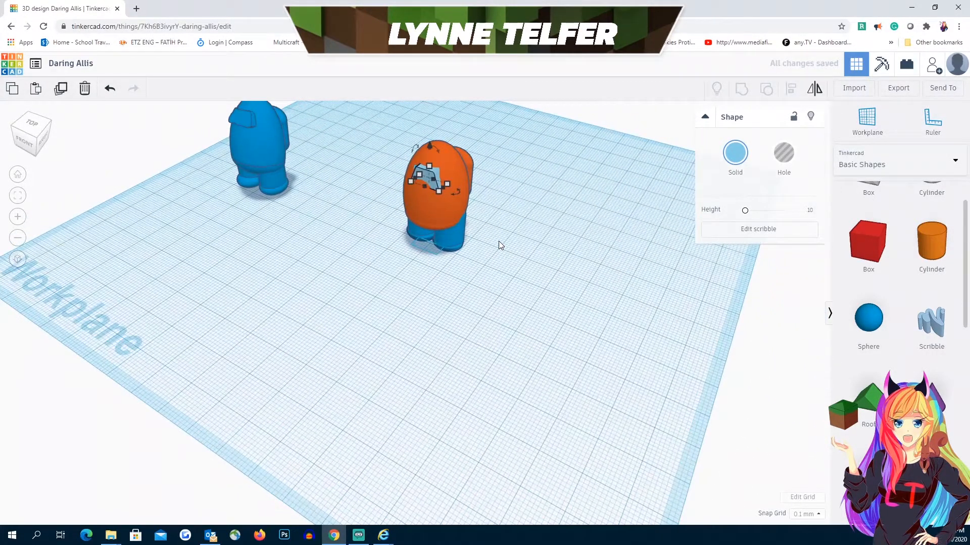
scroll(499, 241, "up", 3)
scroll(499, 241, "down", 3)
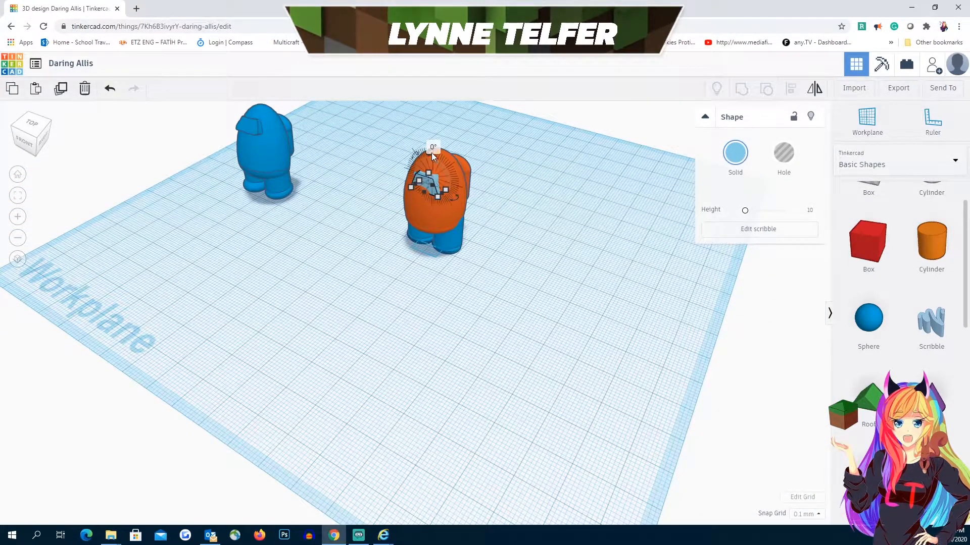
left_click_drag(429, 151, 431, 147)
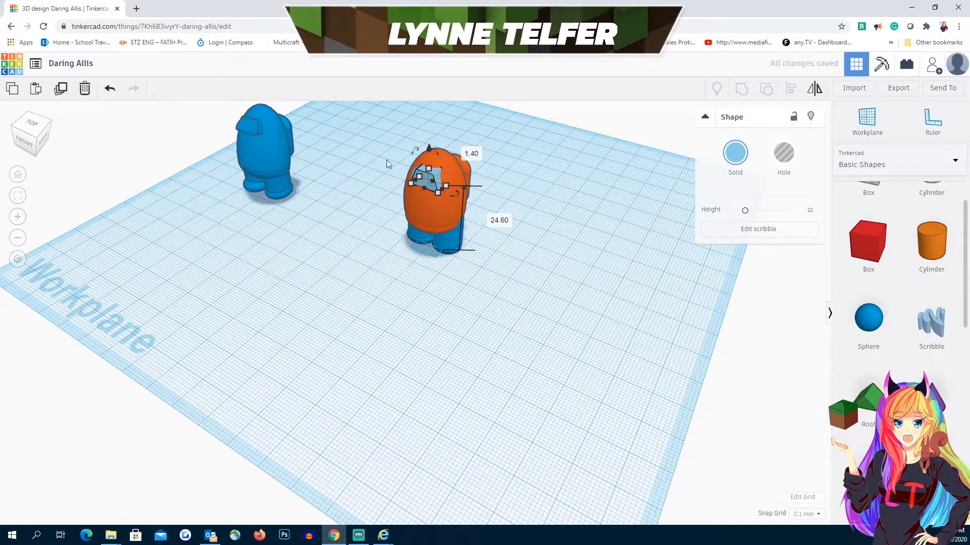
Open the visor's tilt angle for editing and inspect from the side how it sits on the body.
left_click(417, 148)
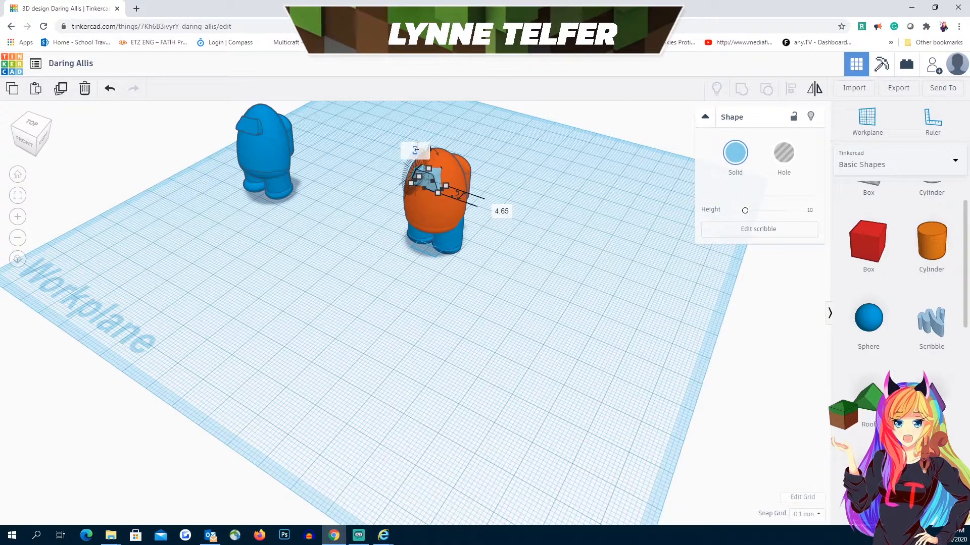
left_click(408, 168)
right_click_drag(409, 168, 559, 233)
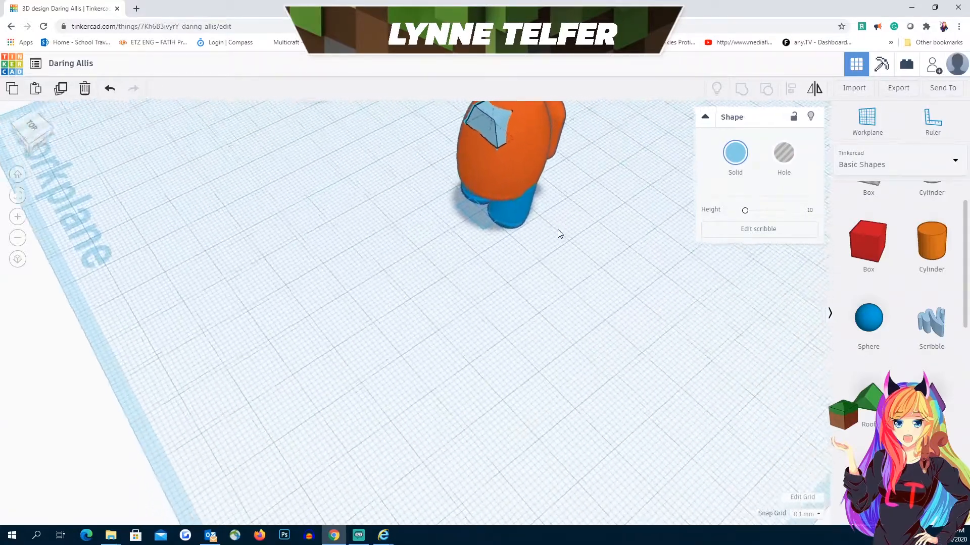